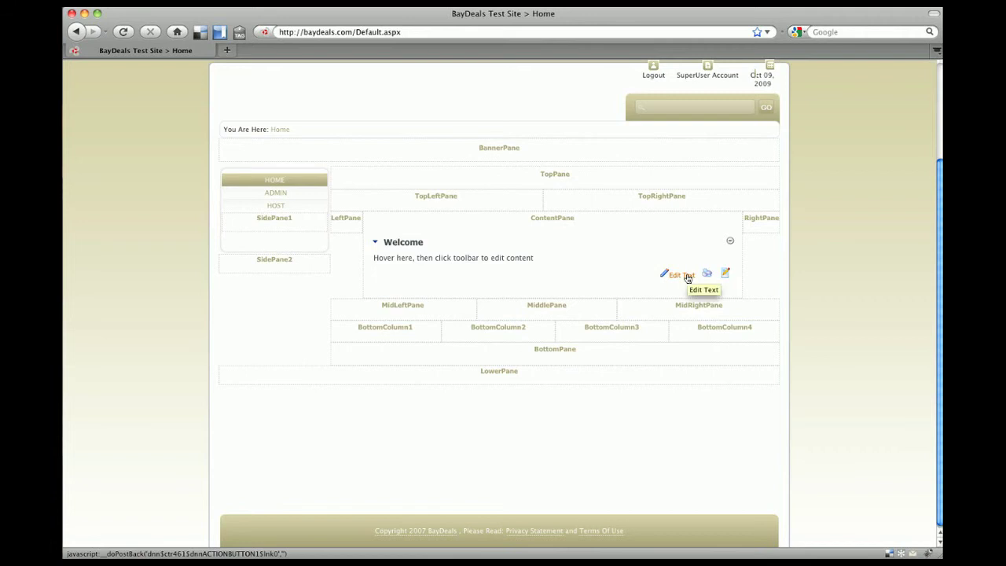
Choose Edit Text from the Welcome module's menu to open the Edit Text/HTML page
mouse_move(374, 244)
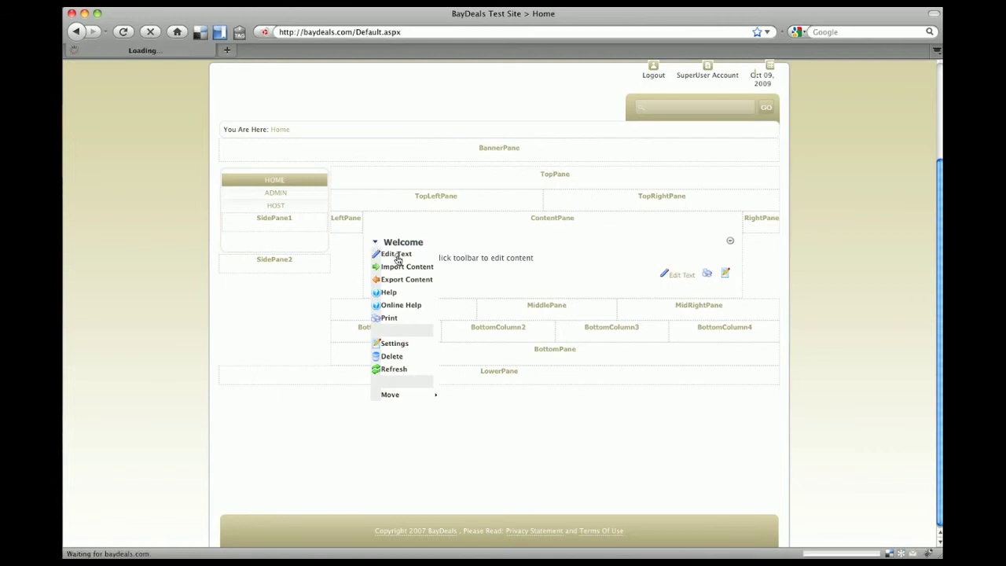
left_click(398, 258)
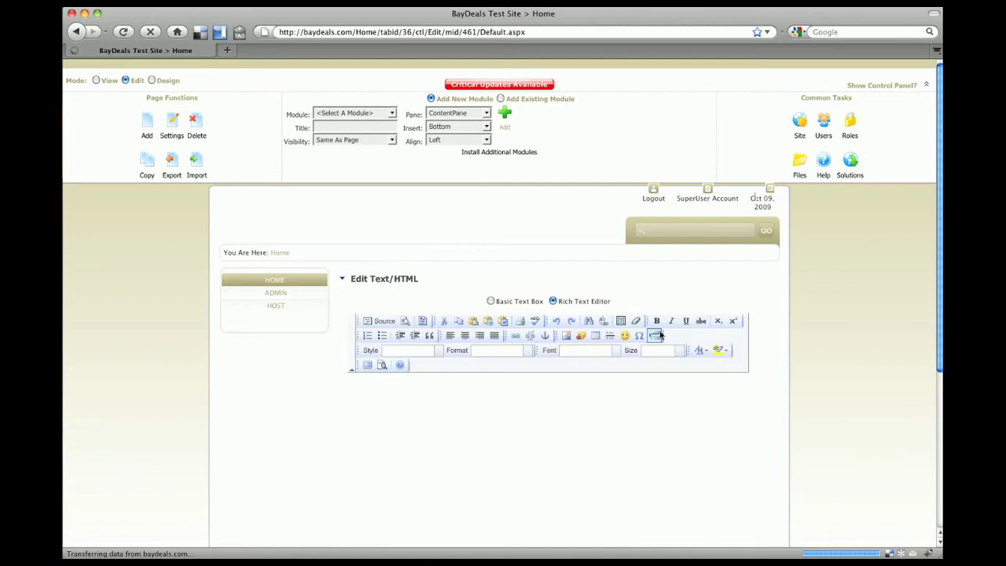
Replace the Add Content... placeholder with 'Adding a little bit of content'
scroll(779, 337, "down", 2)
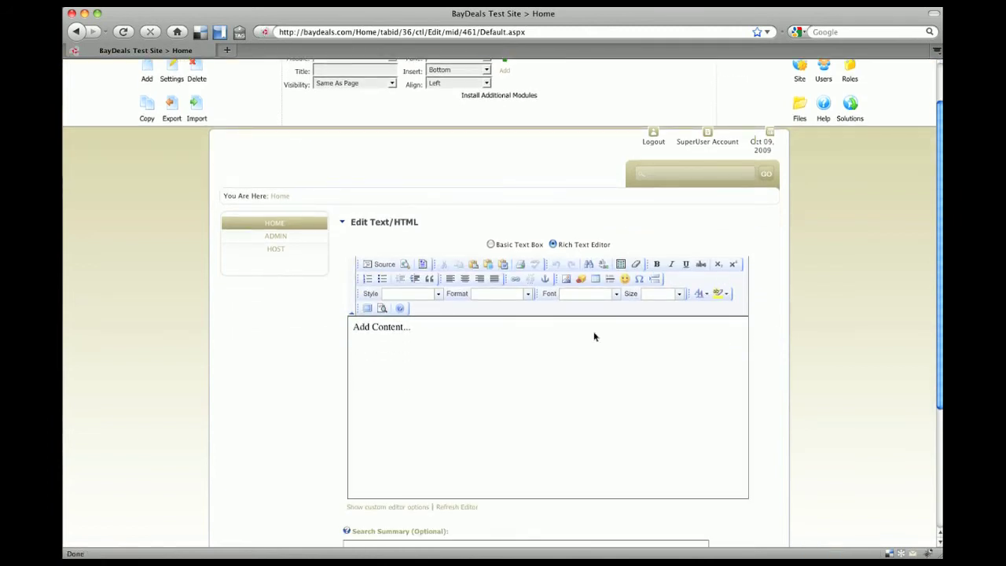
left_click_drag(487, 330, 334, 328)
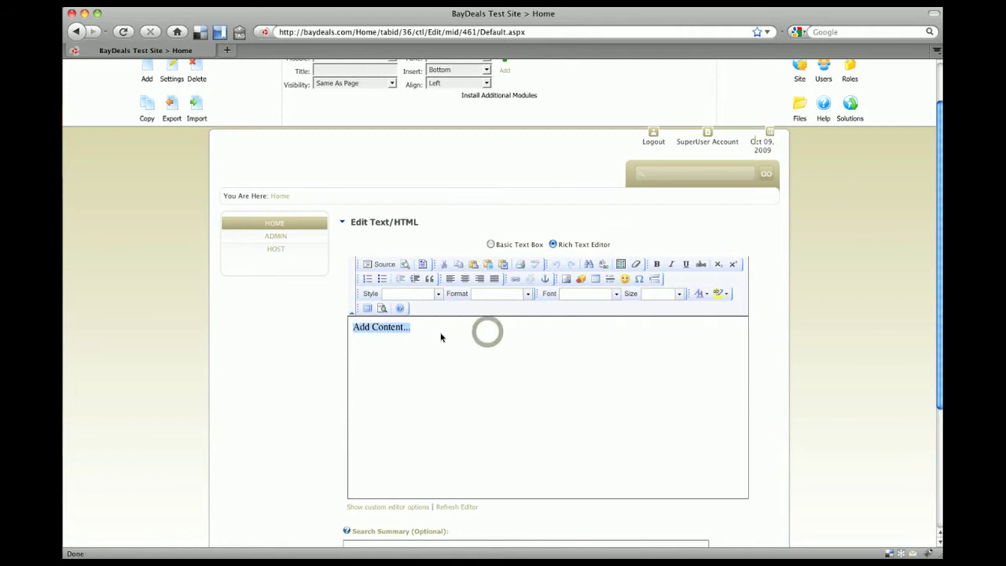
type("Adding a")
key("BackSpace")
key("BackSpace")
type("g a l")
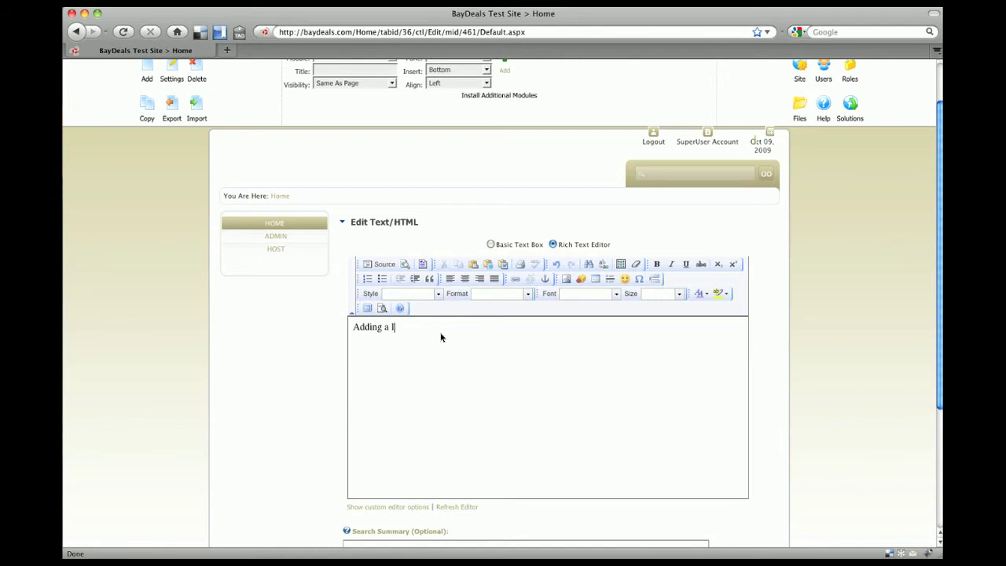
type("ittle bit of content")
Format the sentence as Normal (DIV), Verdana font, size small
left_click_drag(482, 332, 330, 327)
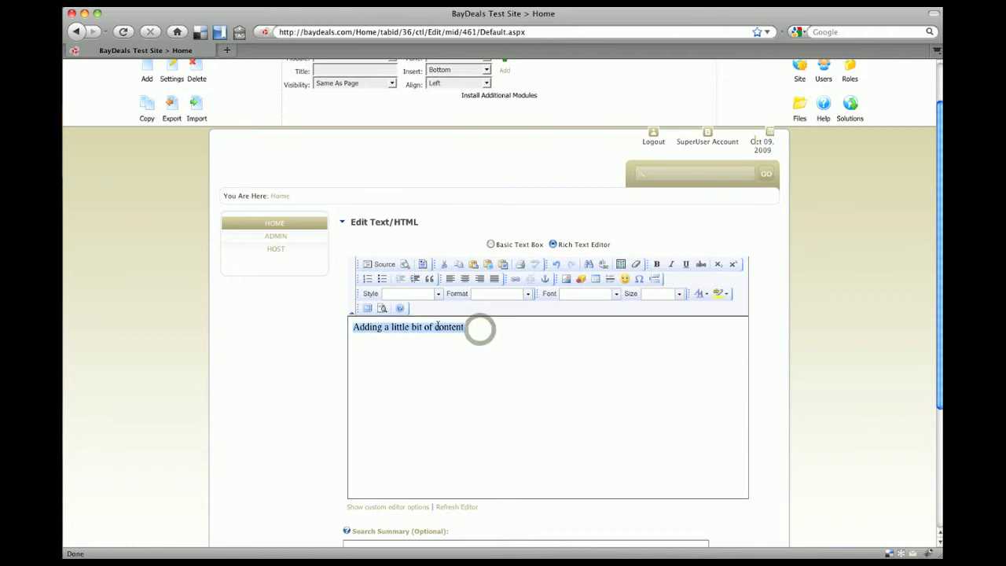
left_click(530, 294)
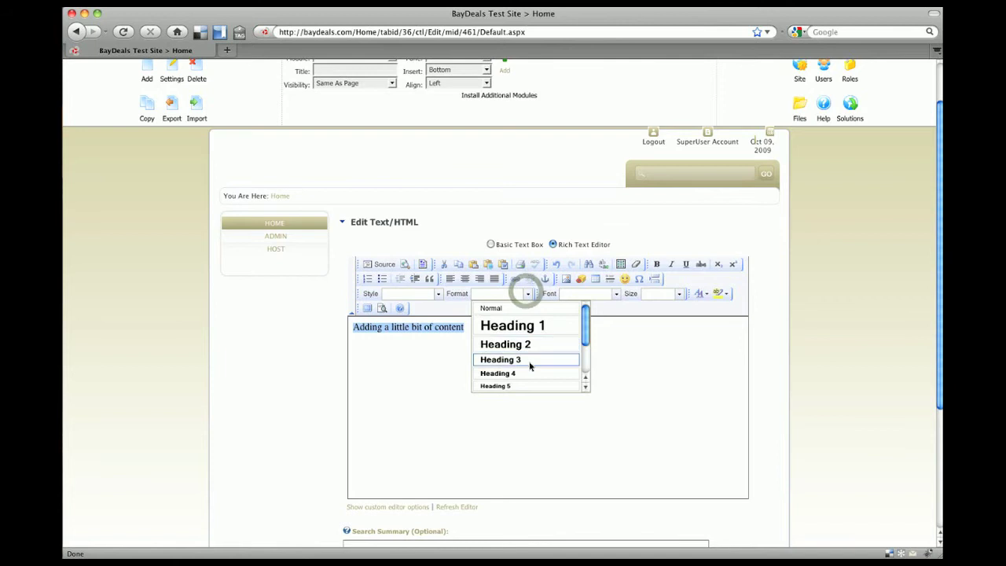
scroll(530, 361, "down", 2)
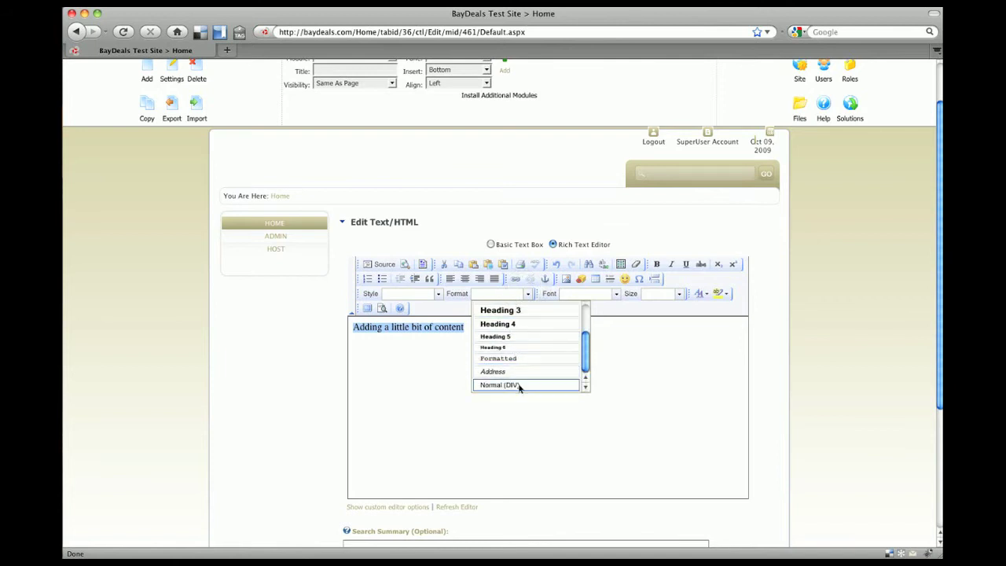
left_click(518, 385)
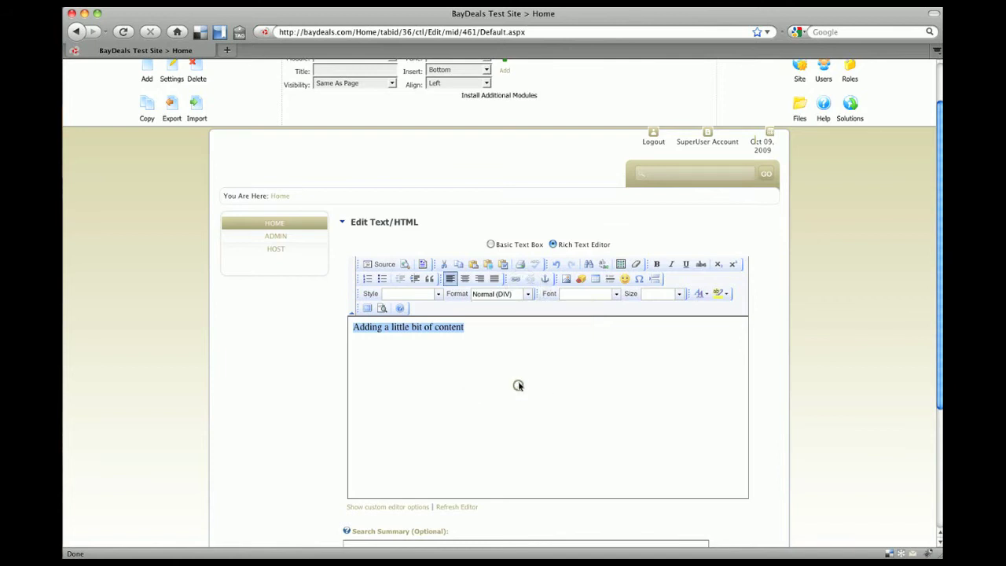
left_click(608, 295)
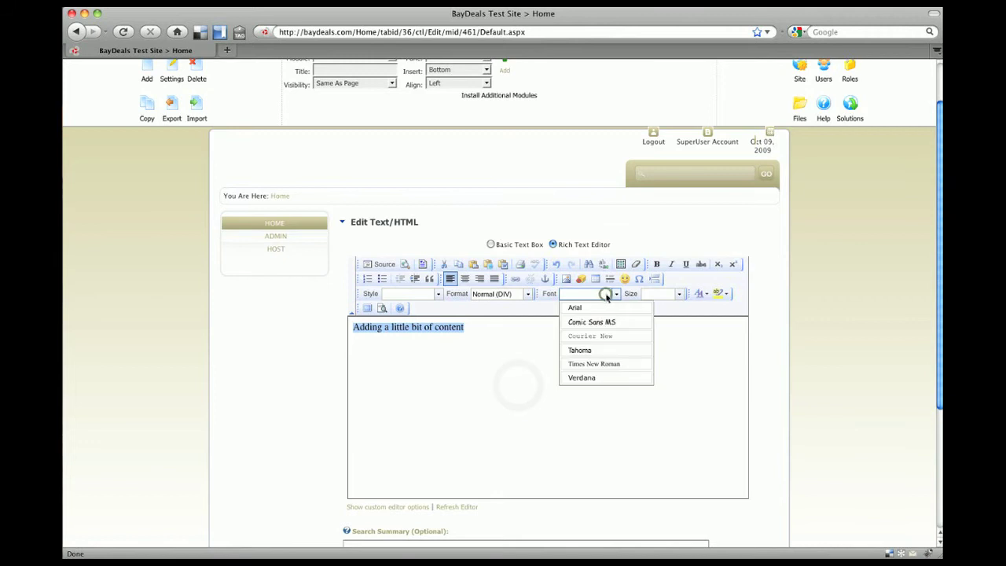
left_click(602, 377)
left_click(681, 293)
left_click(658, 359)
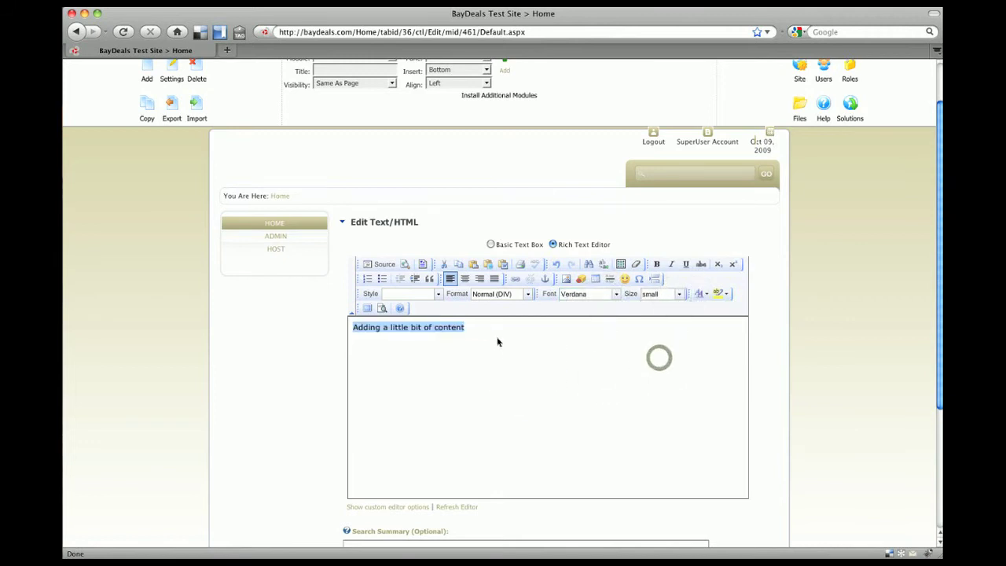
Start a new line below the sentence
left_click(488, 326)
key("Return")
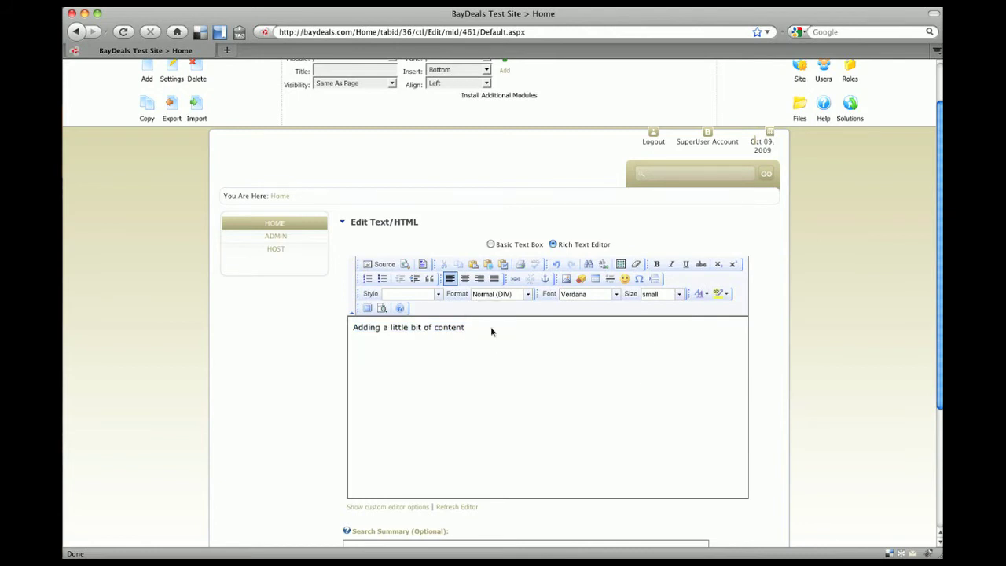
type("bullet")
key("BackSpace")
key("BackSpace")
key("BackSpace")
key("BackSpace")
key("BackSpace")
key("BackSpace")
Put the caret at the end of the sentence, unbulleted, and start a new line
mouse_move(325, 240)
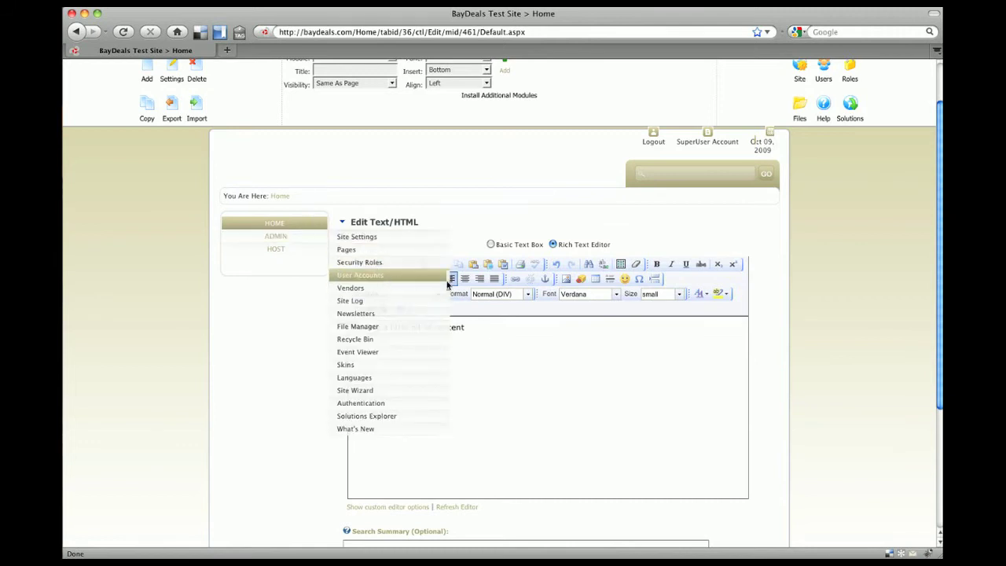
left_click(595, 422)
left_click(627, 381)
left_click(539, 330)
left_click(280, 338)
mouse_move(275, 249)
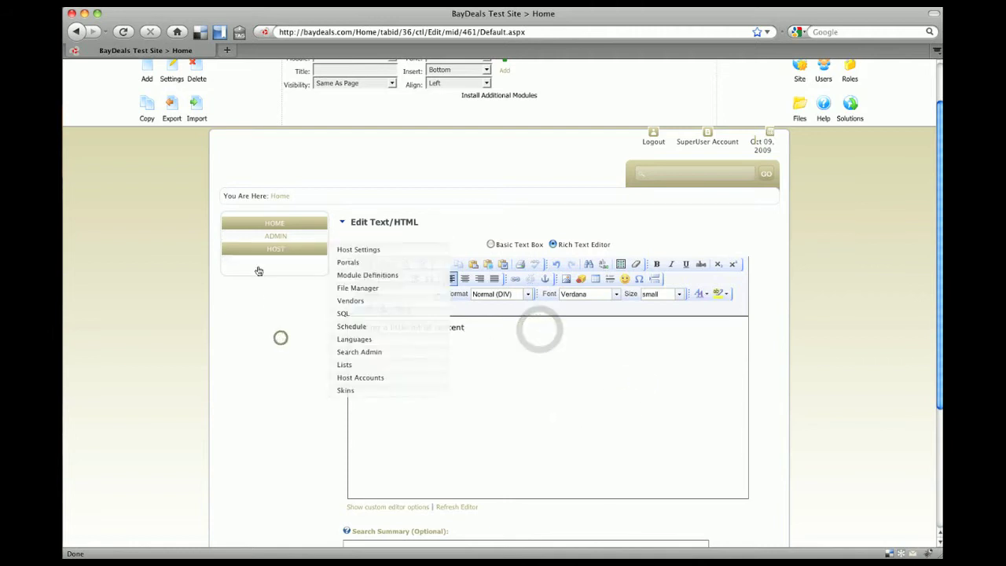
left_click(312, 369)
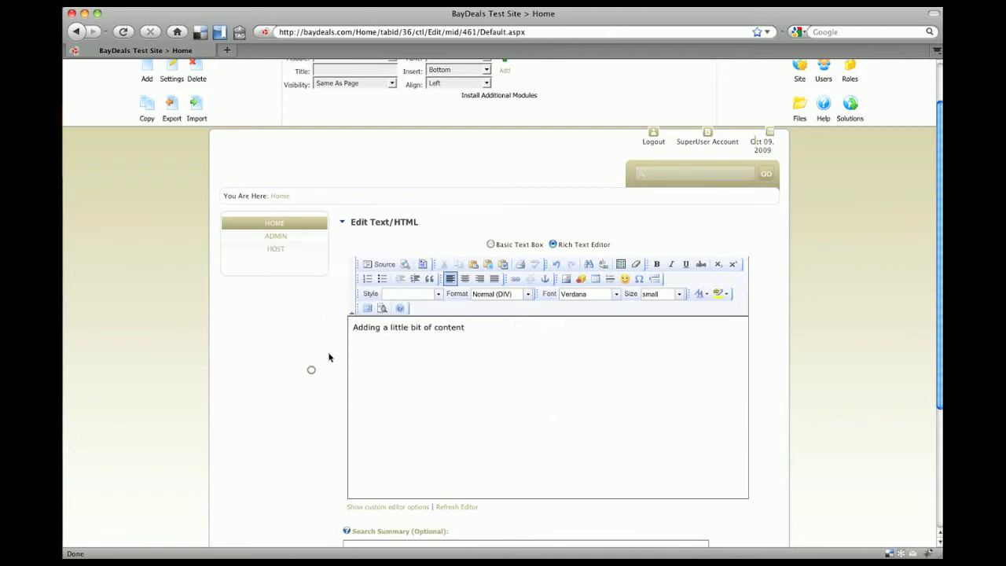
left_click(382, 280)
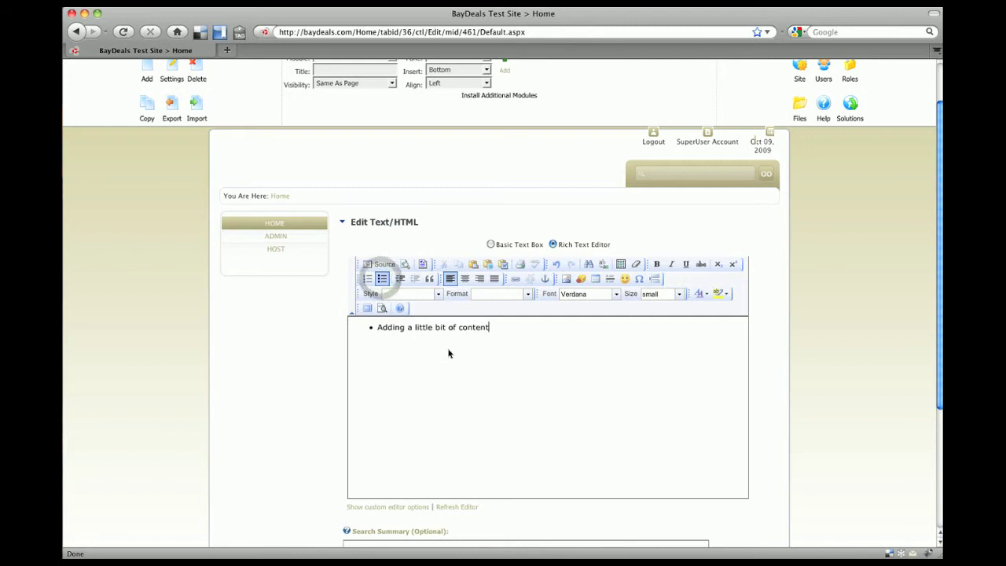
left_click(382, 279)
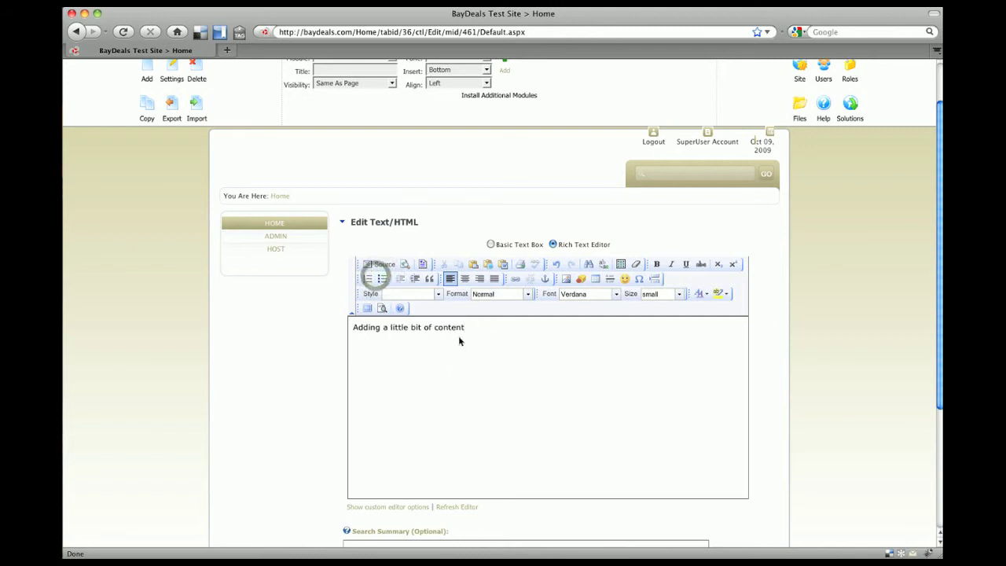
left_click(460, 341)
key("Return")
Add bullets 'bullet point 1' and 'bullet point 2', then a horizontal rule
left_click(382, 279)
type("bullet point 1")
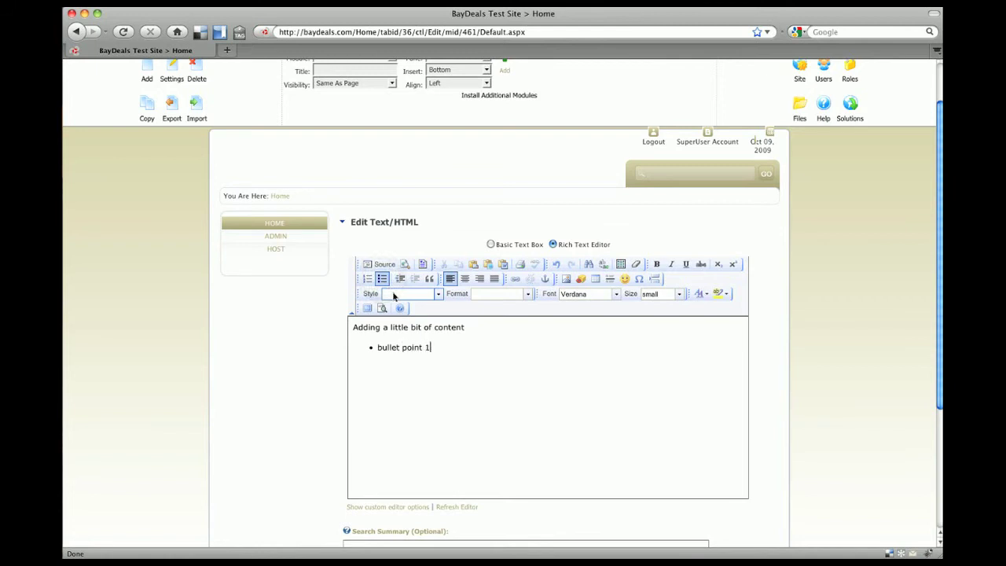
key("Return")
type("bullet point 2")
key("Return")
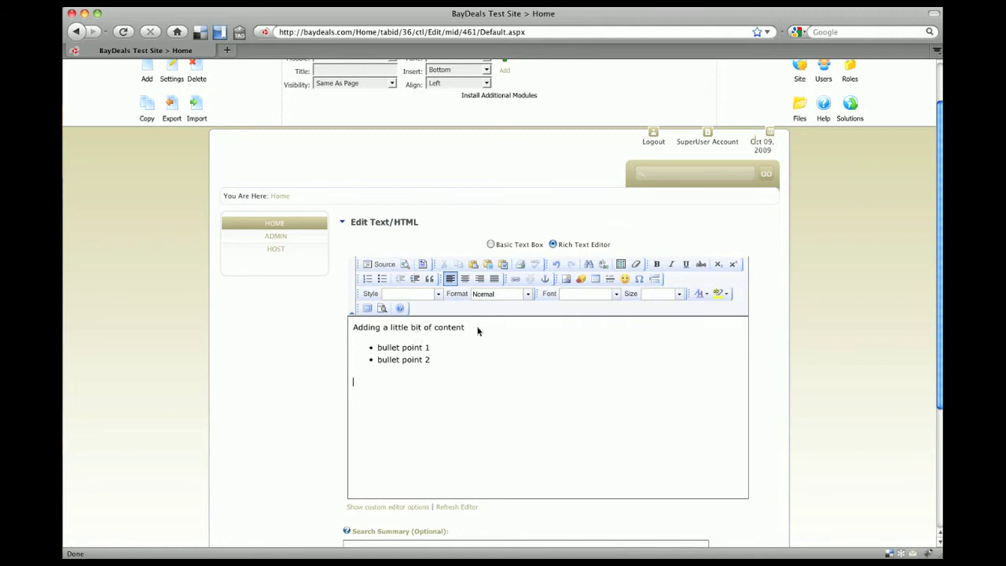
left_click(609, 280)
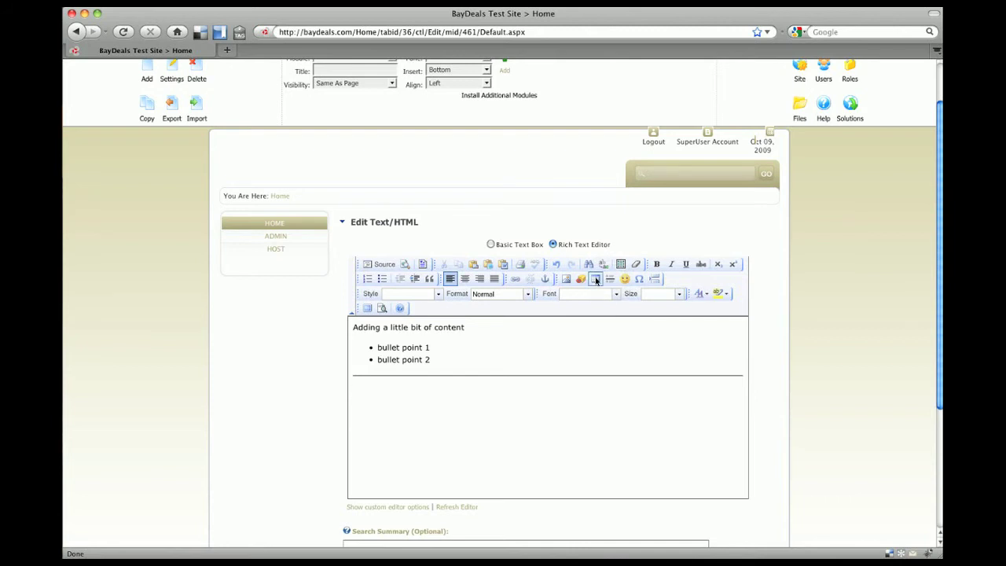
Insert a 2-row, 2-column table, 100 percent wide with border size 0
left_click(596, 281)
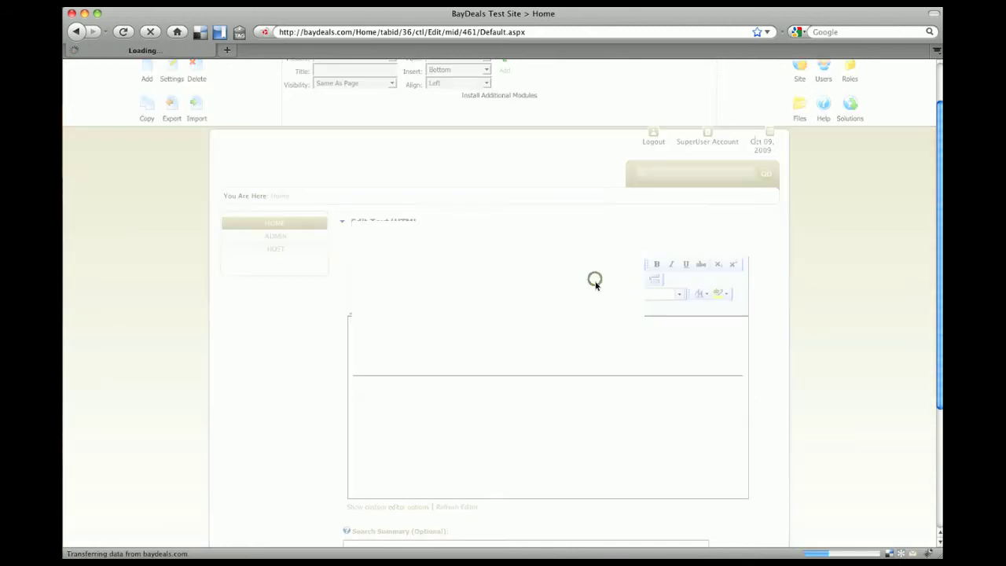
left_click_drag(532, 232, 540, 269)
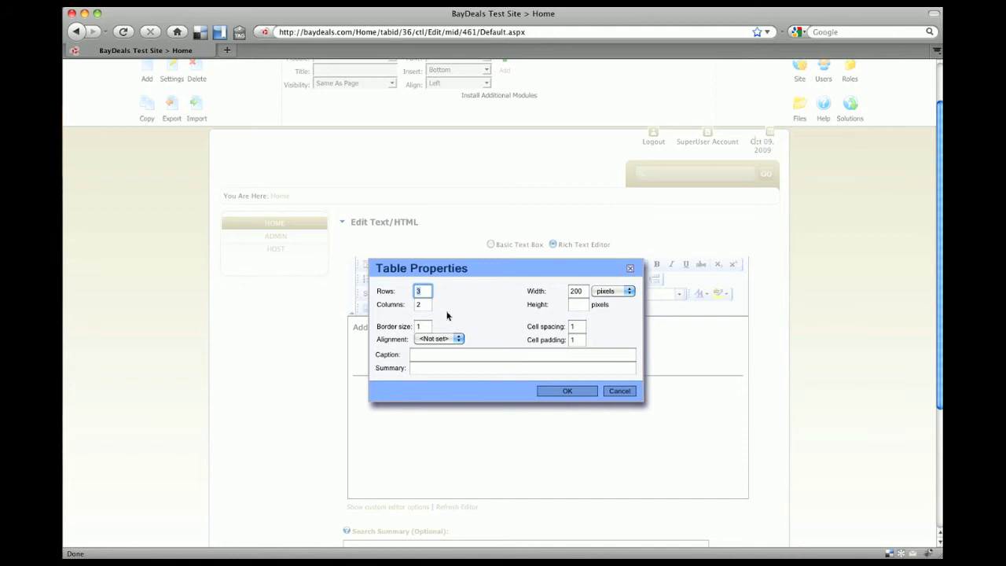
type("2")
left_click(421, 327)
left_click(578, 291)
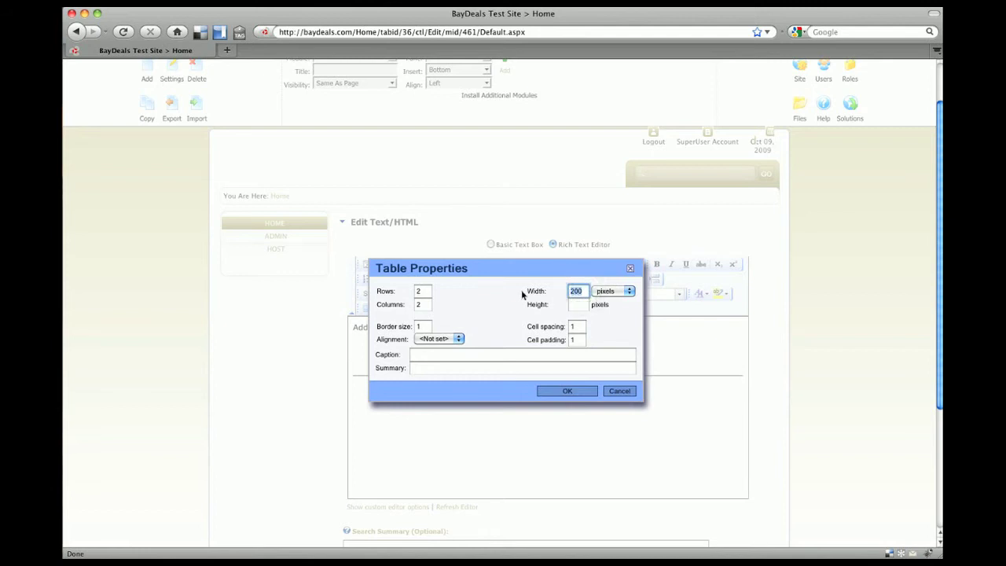
type("100")
left_click(621, 291)
left_click(621, 311)
left_click(422, 326)
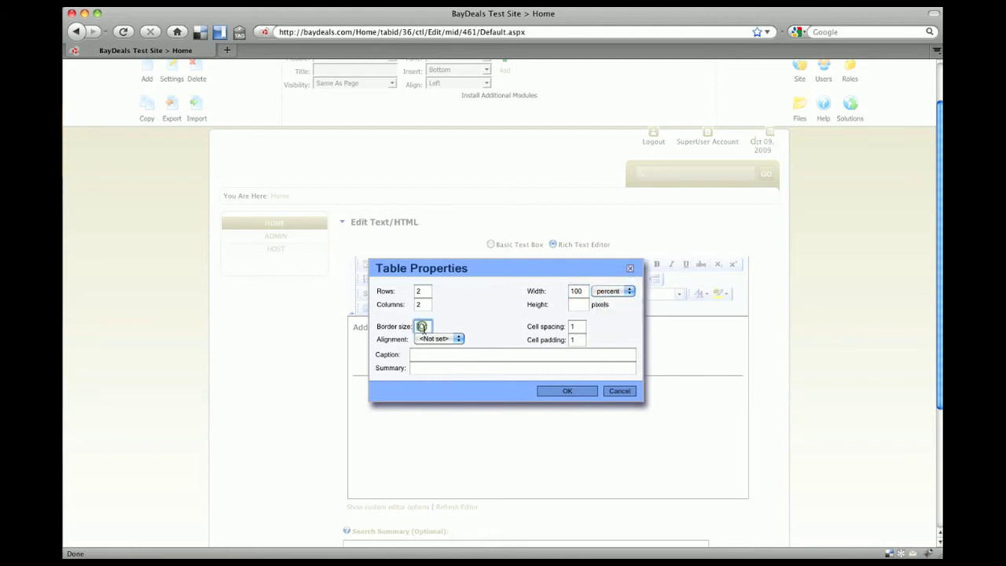
left_click(554, 391)
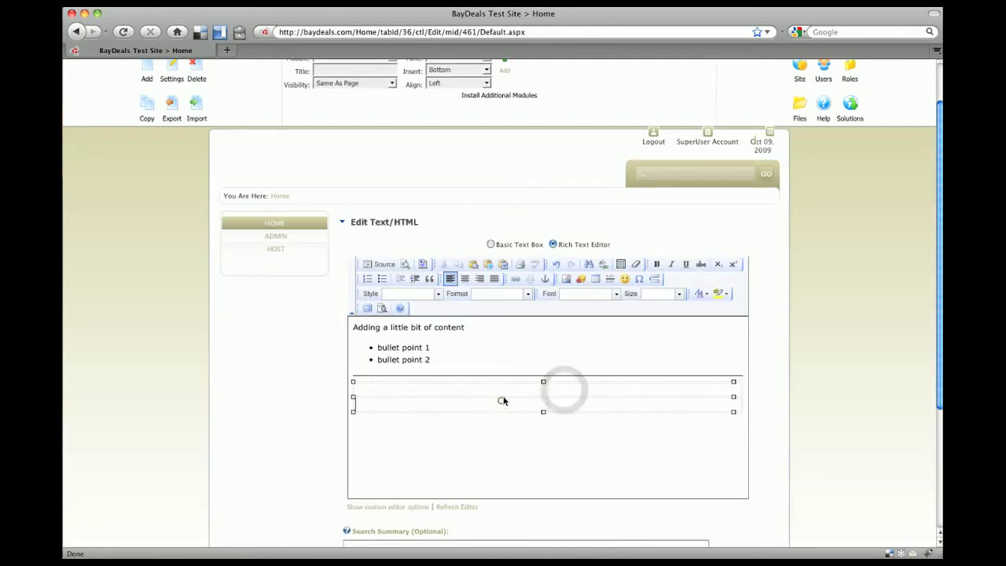
Fill the table's left column with 123 and 456
left_click(503, 395)
left_click(585, 391)
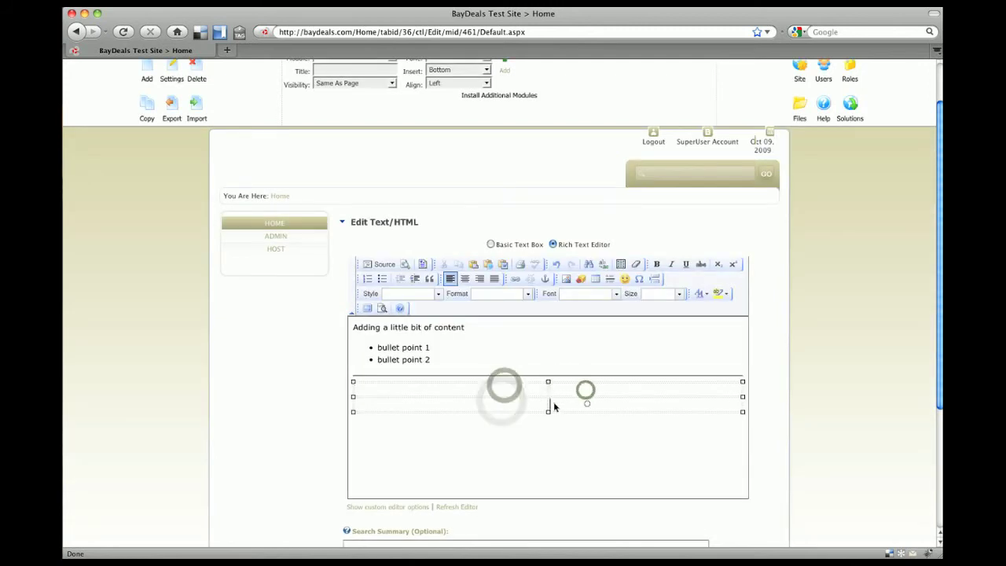
left_click(501, 400)
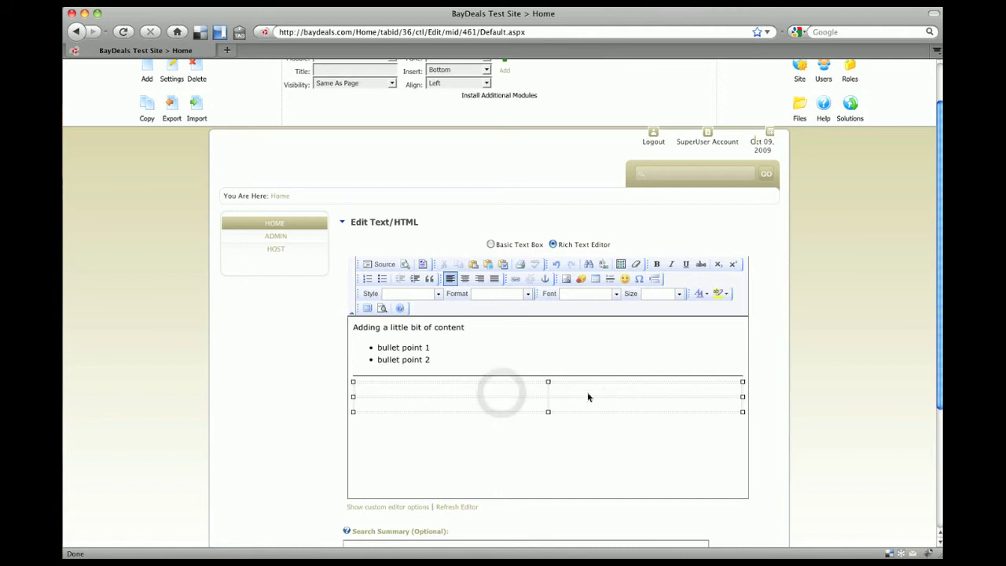
left_click(579, 431)
left_click(464, 389)
type("123")
left_click(470, 409)
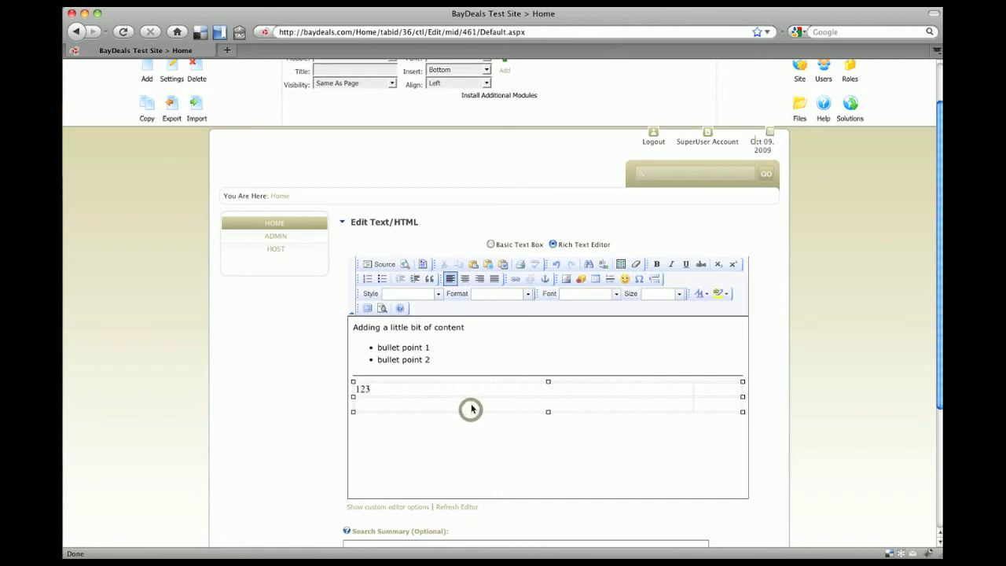
type("456")
left_click(472, 443)
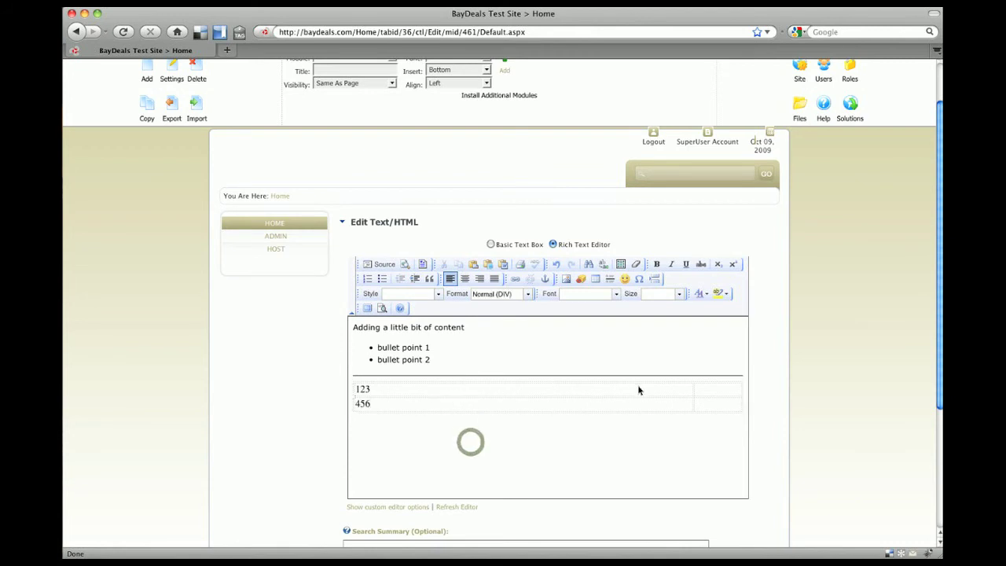
Fill the table's right column with 789 and 1010
left_click(705, 387)
type("789")
left_click(665, 407)
type("10")
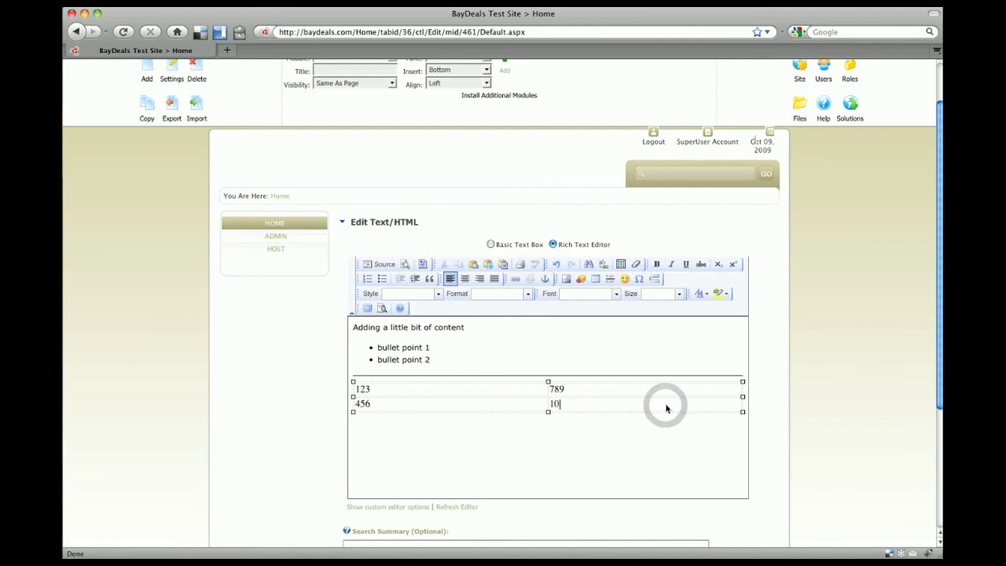
type("10")
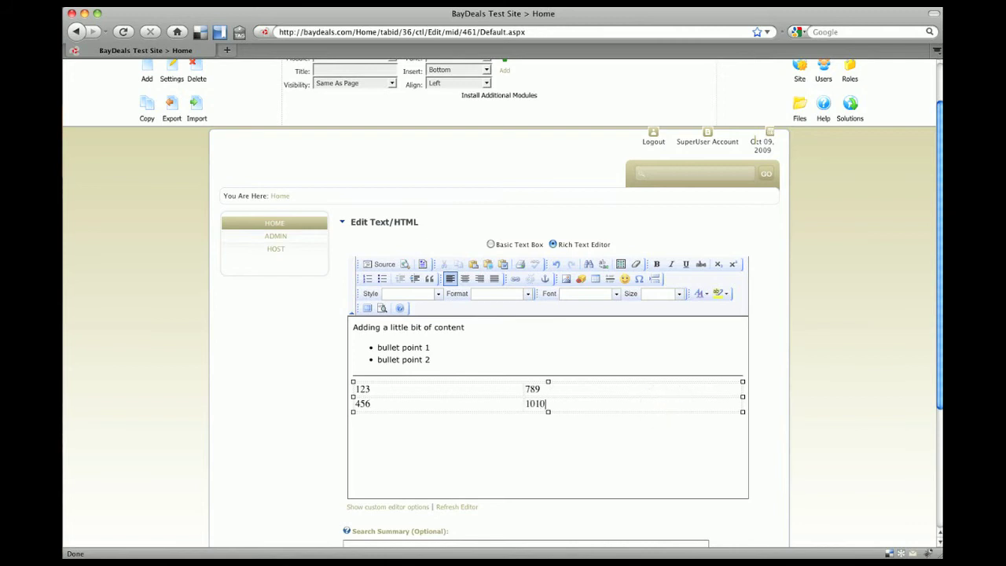
Preview the edited Welcome content, then save it with Update
left_click(761, 415)
scroll(658, 461, "down", 5)
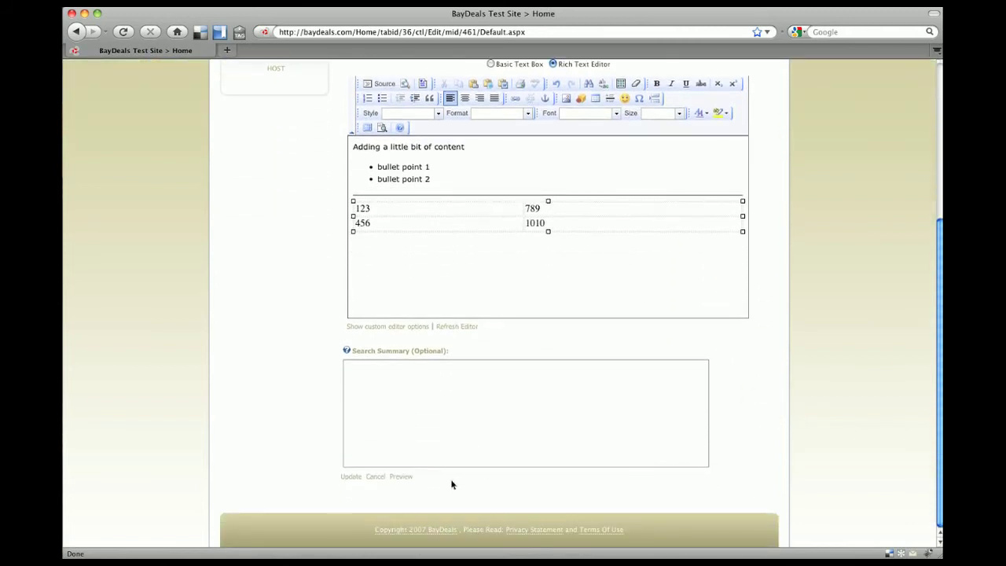
left_click(402, 476)
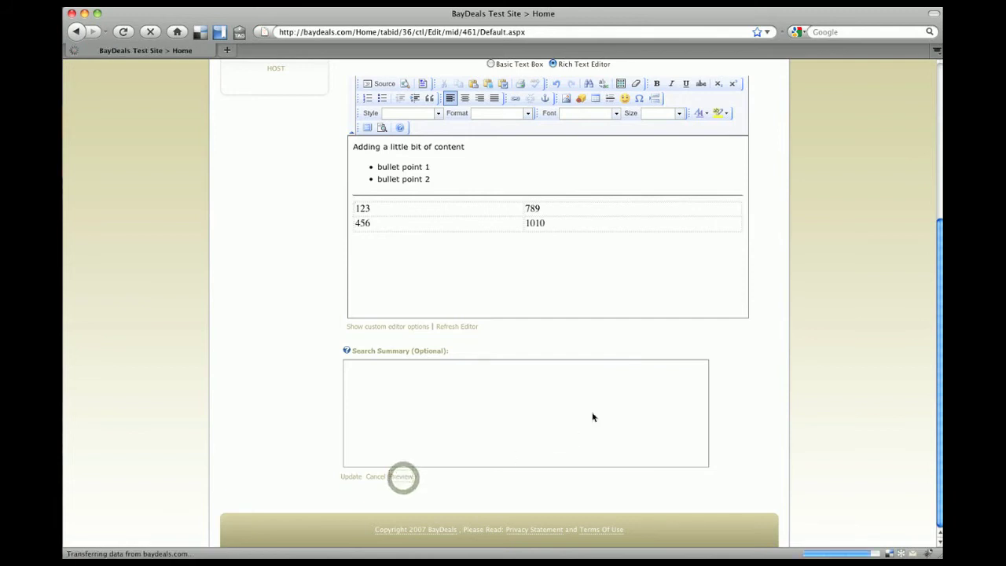
scroll(593, 417, "down", 3)
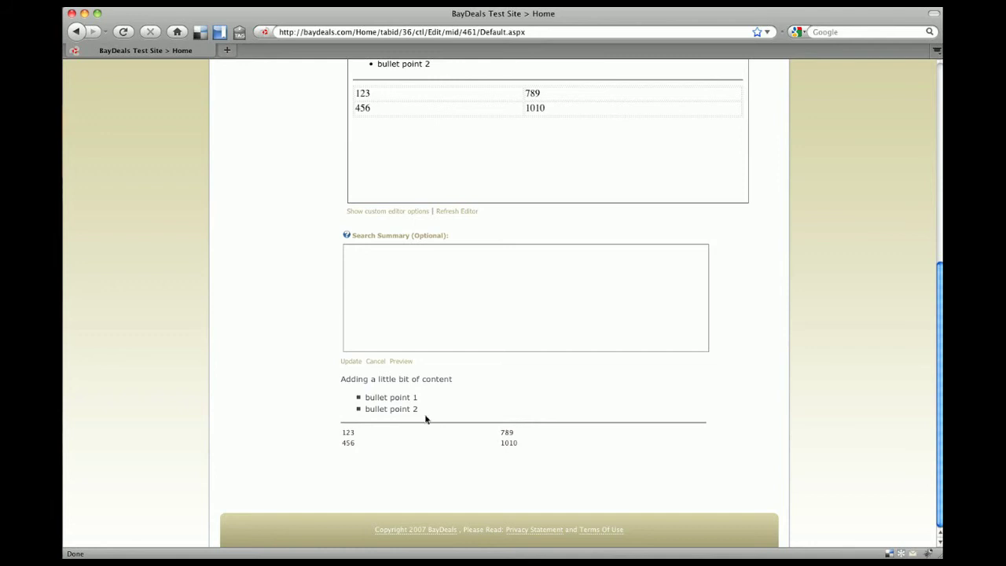
scroll(431, 420, "up", 5)
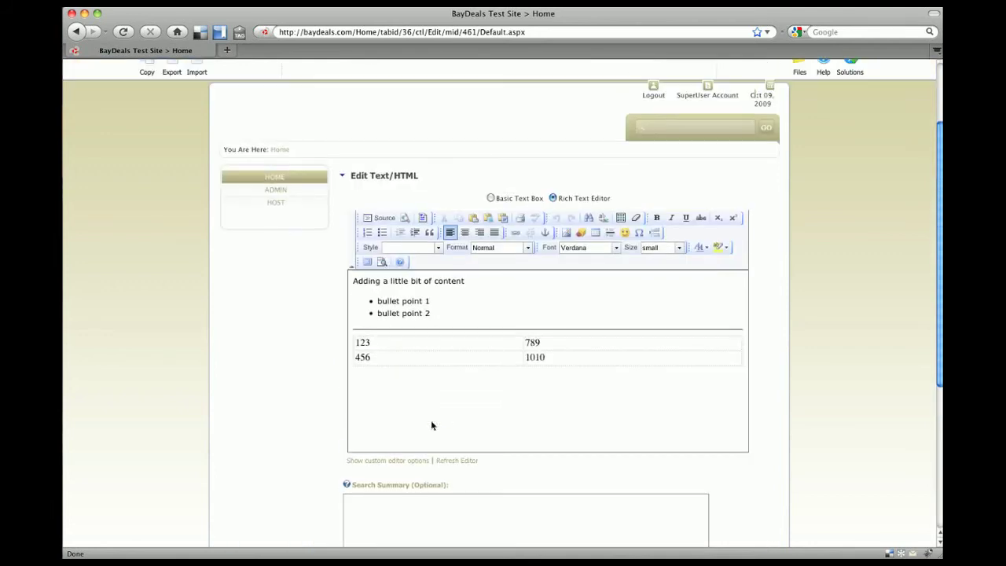
scroll(431, 420, "down", 4)
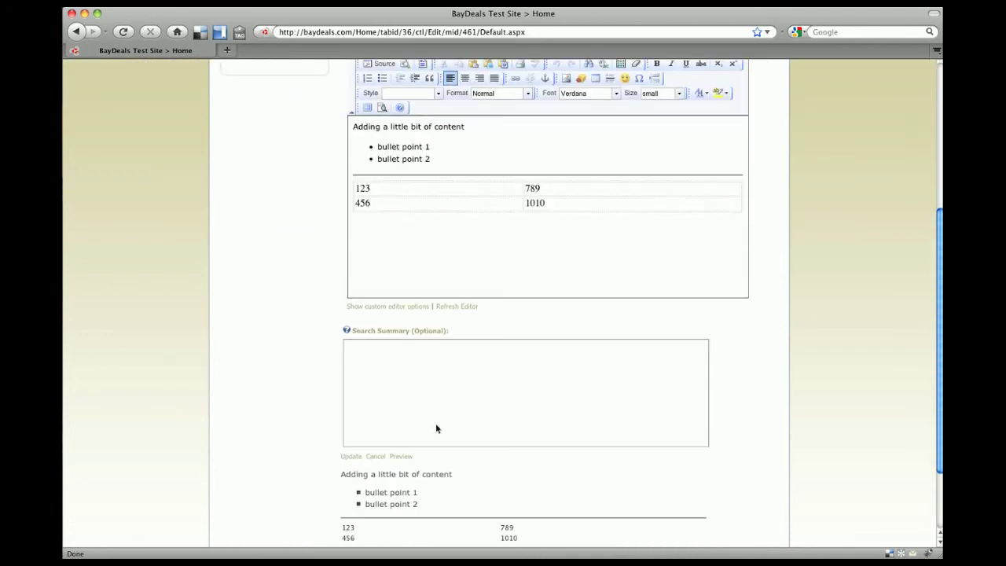
left_click(349, 456)
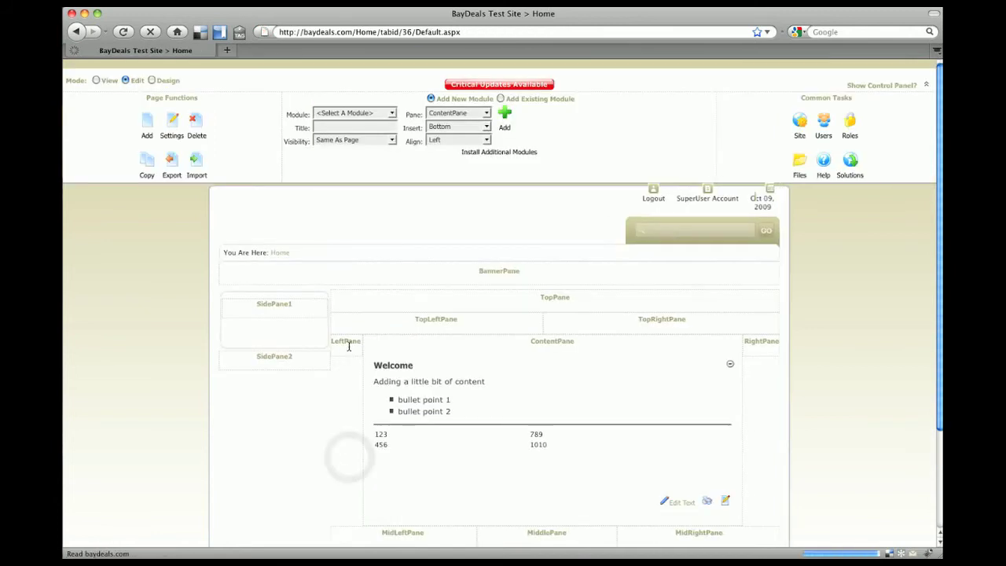
left_click(95, 80)
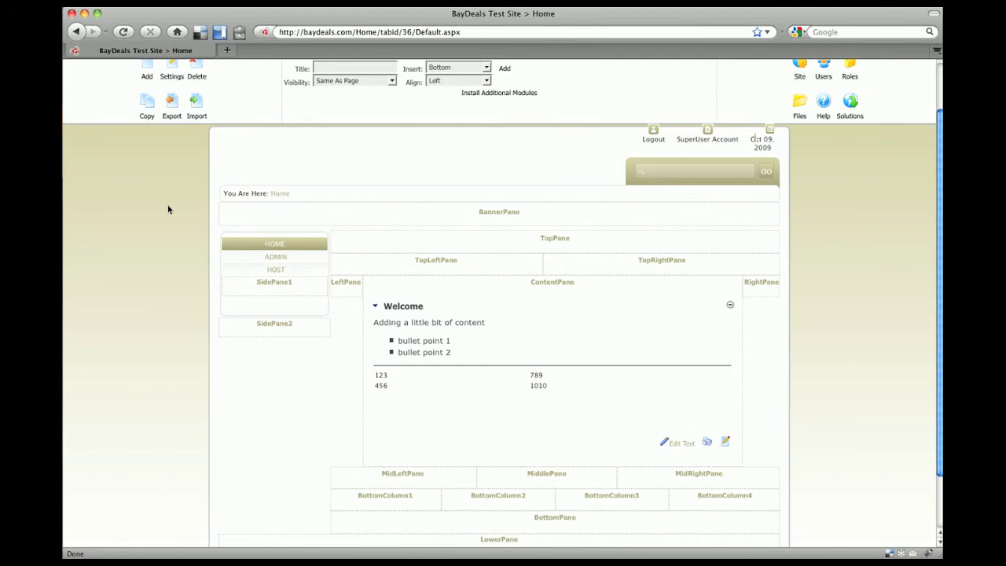
Open the Welcome text in the editor and bring up the Image Properties dialog
left_click(676, 444)
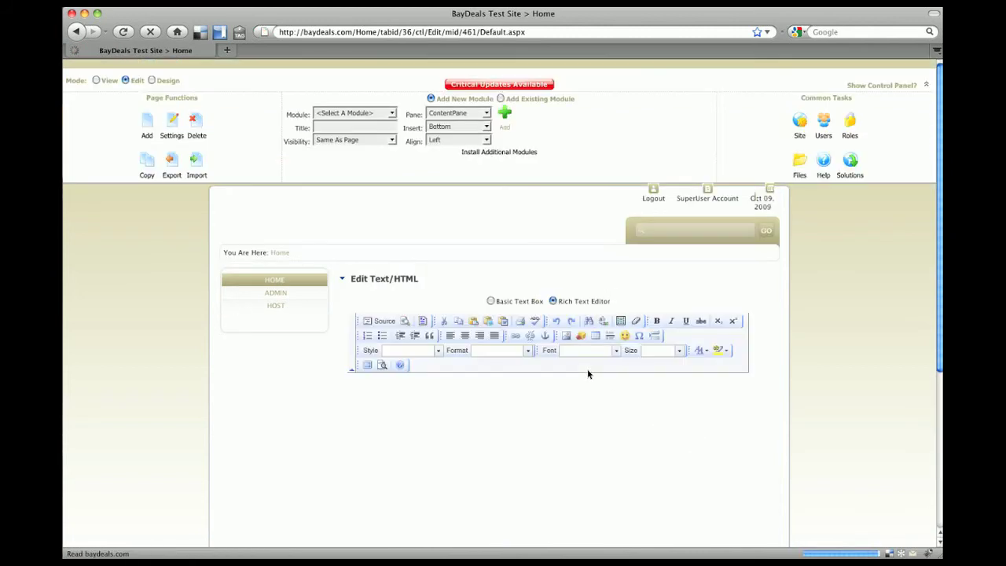
left_click(564, 336)
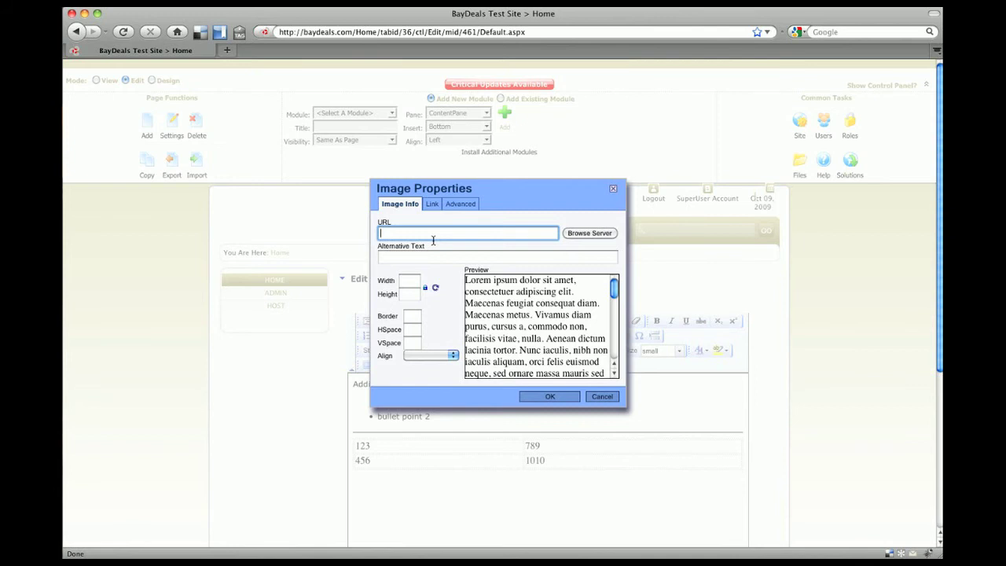
Insert crystaltech.jpg from the site's Image Gallery at the start of the text
left_click(586, 233)
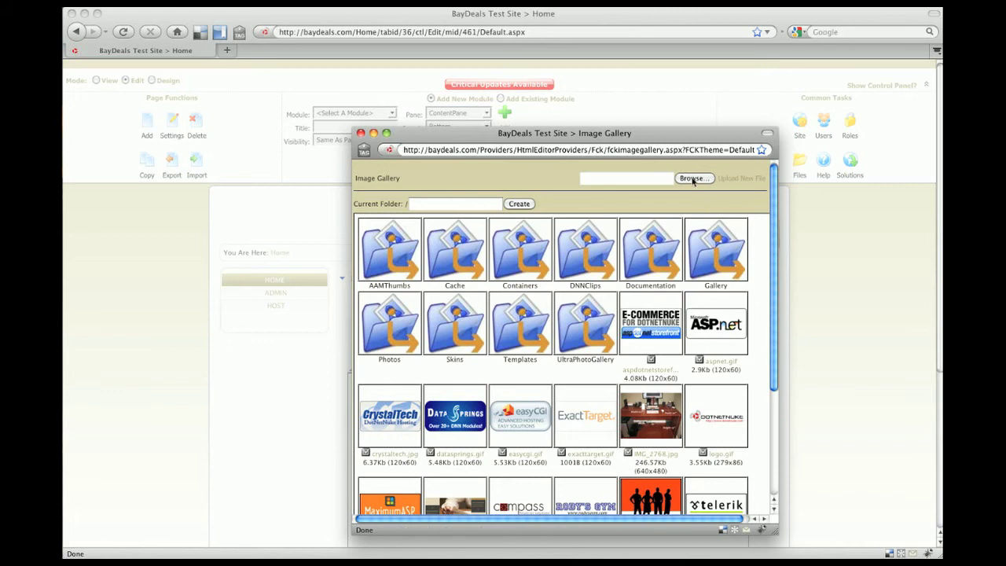
scroll(638, 316, "down", 3)
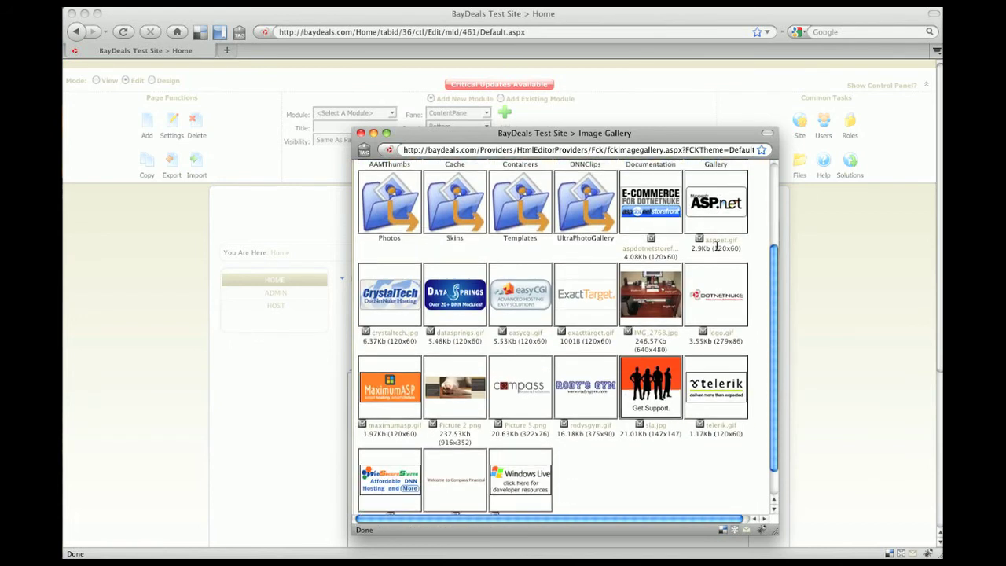
scroll(635, 317, "up", 3)
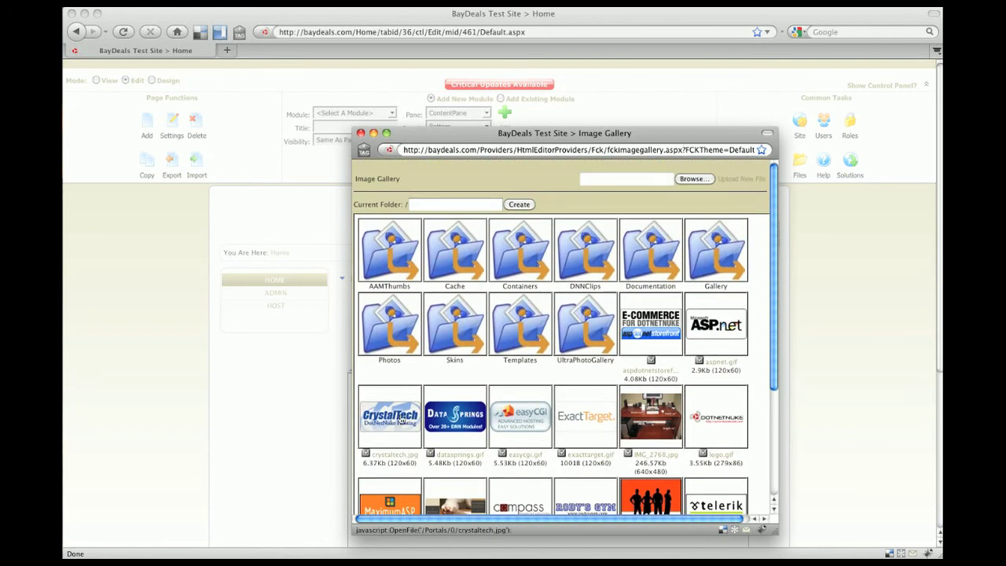
left_click(390, 420)
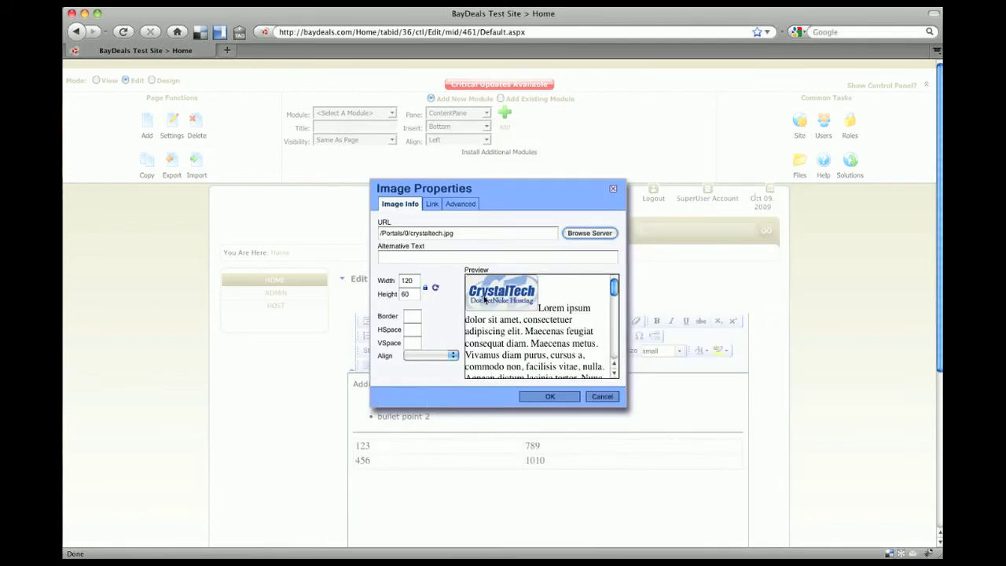
left_click(549, 396)
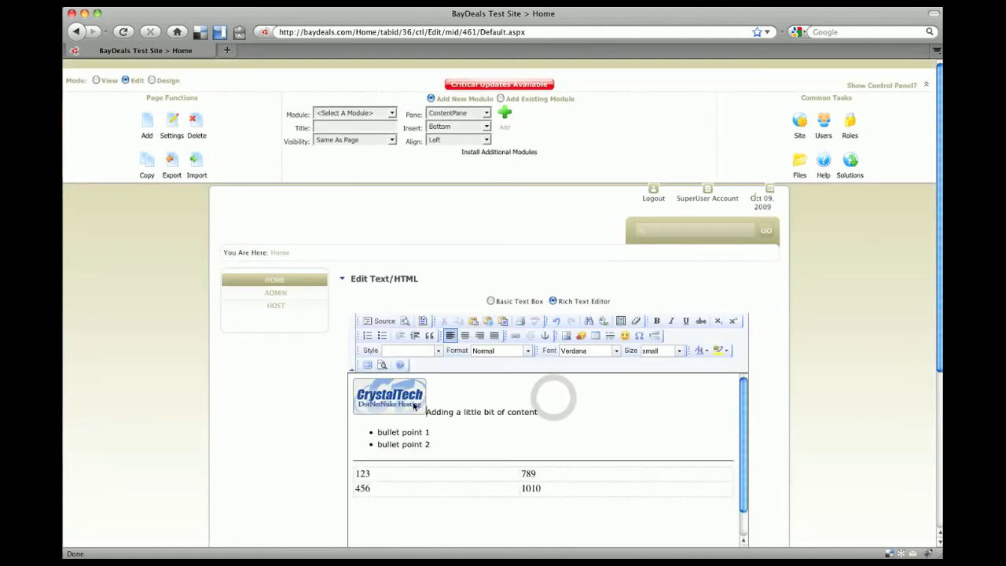
Resize the CrystalTech image and drag it into the table's first-row right cell
left_click(414, 406)
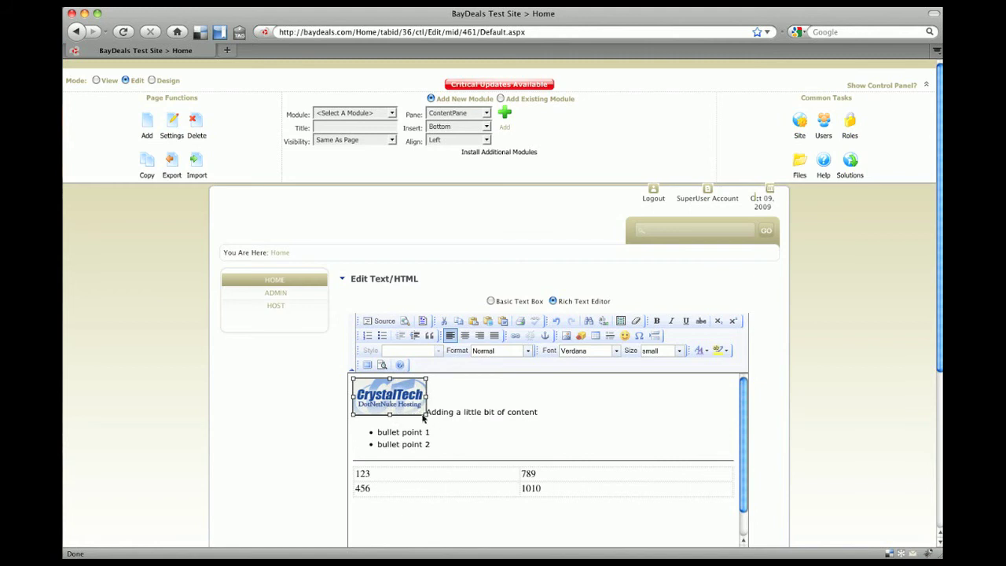
left_click_drag(425, 415, 482, 434)
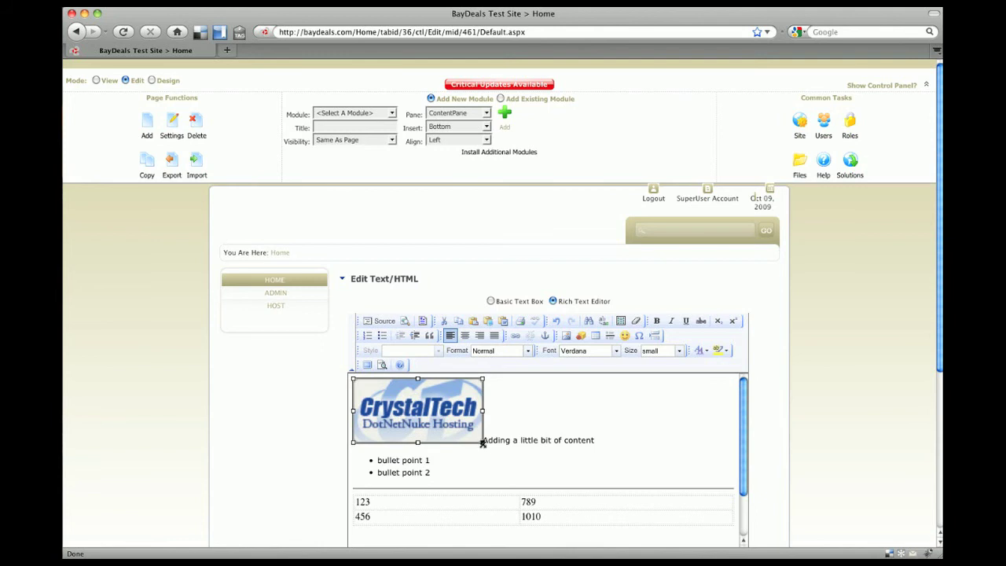
left_click_drag(483, 442, 448, 424)
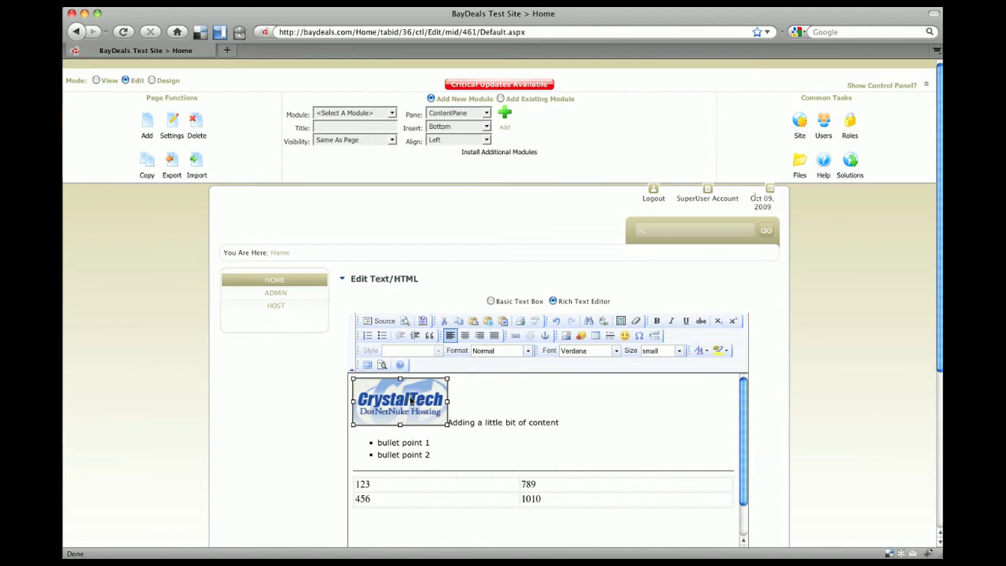
left_click_drag(411, 399, 460, 487)
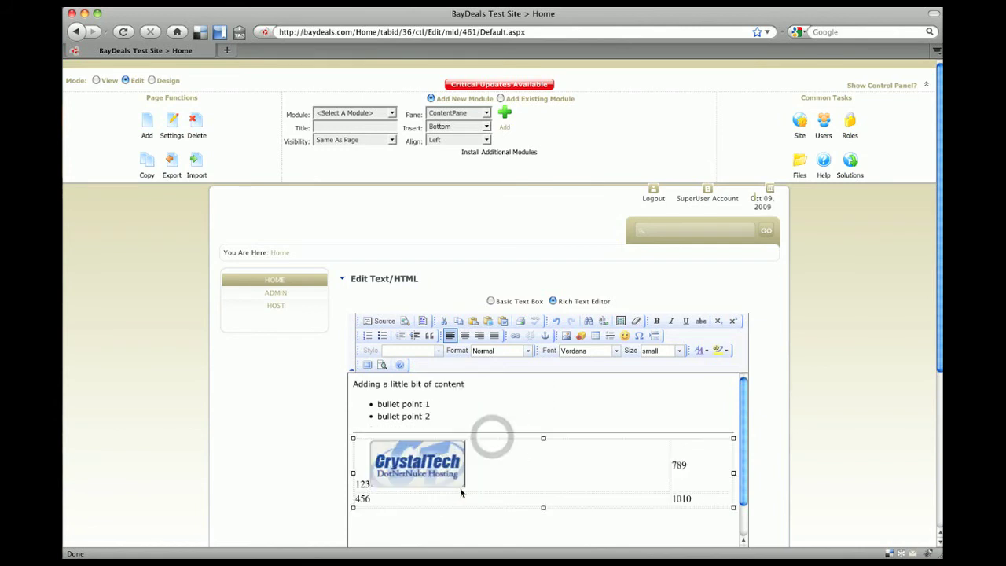
left_click_drag(414, 472, 579, 474)
Delete 789 and replace 123 with 'Text goes over here.....' beside the image
left_click(415, 484)
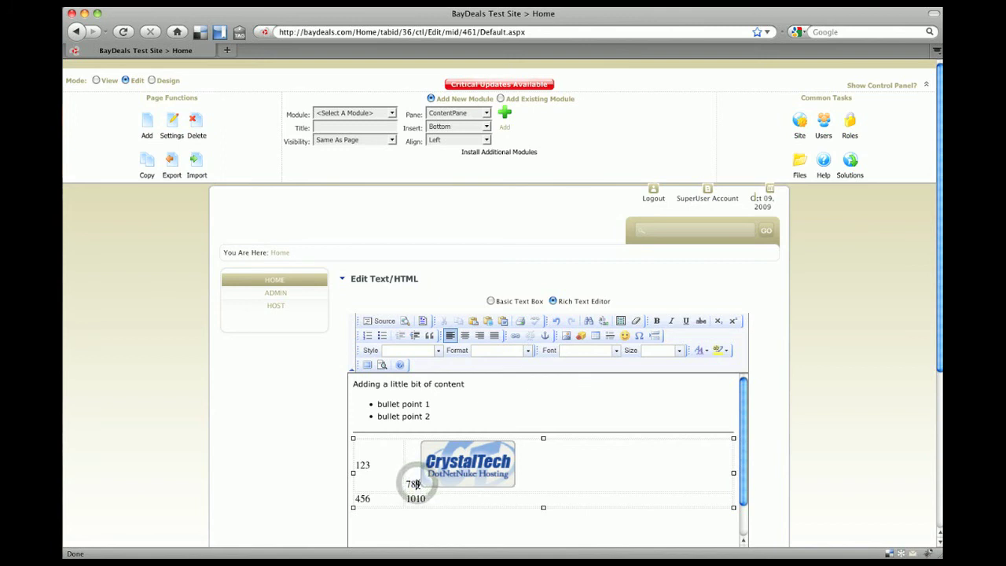
key("BackSpace")
key("BackSpace")
key("BackSpace")
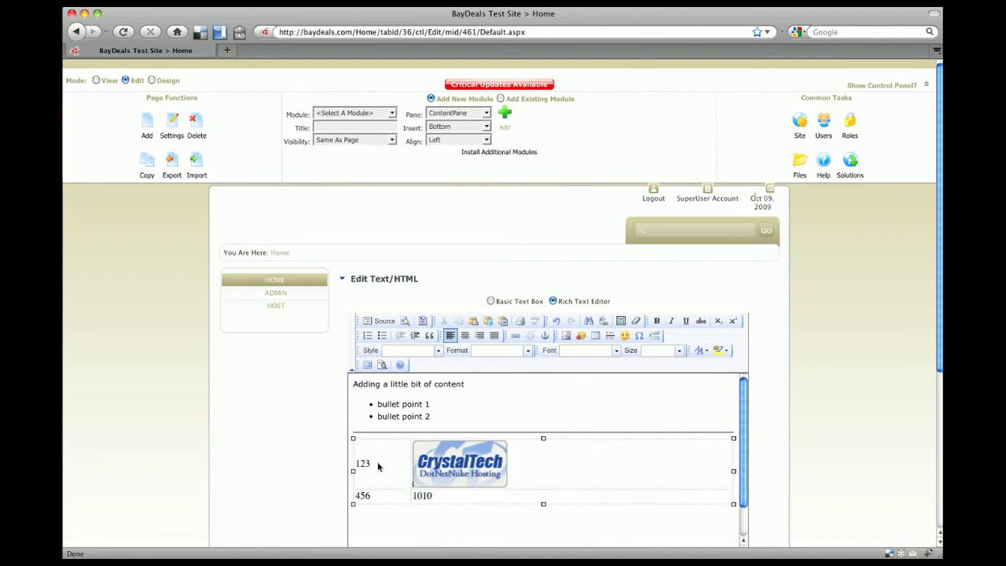
double_click(376, 463)
type("Text goes over here.....")
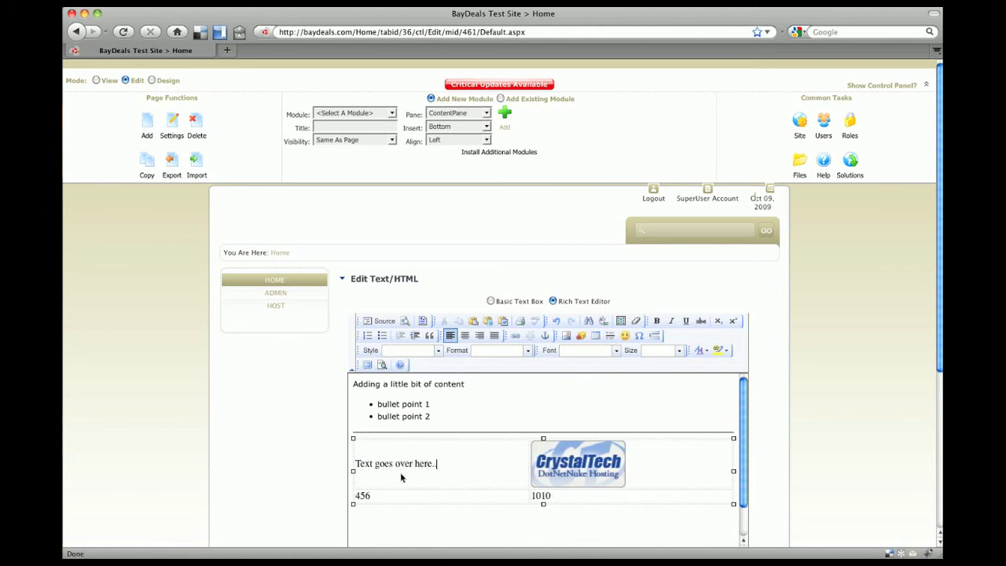
left_click(491, 459)
right_click(353, 438)
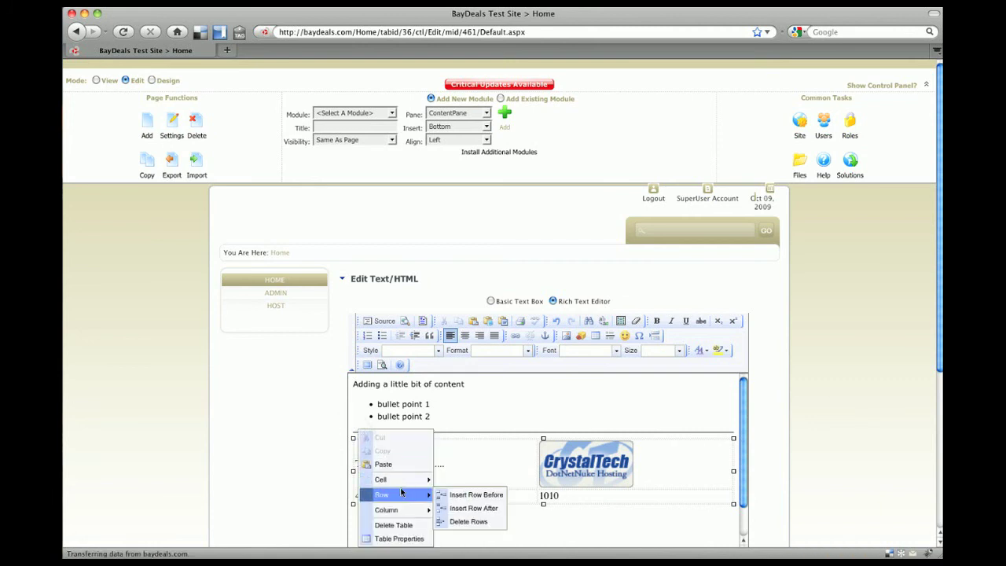
left_click(412, 540)
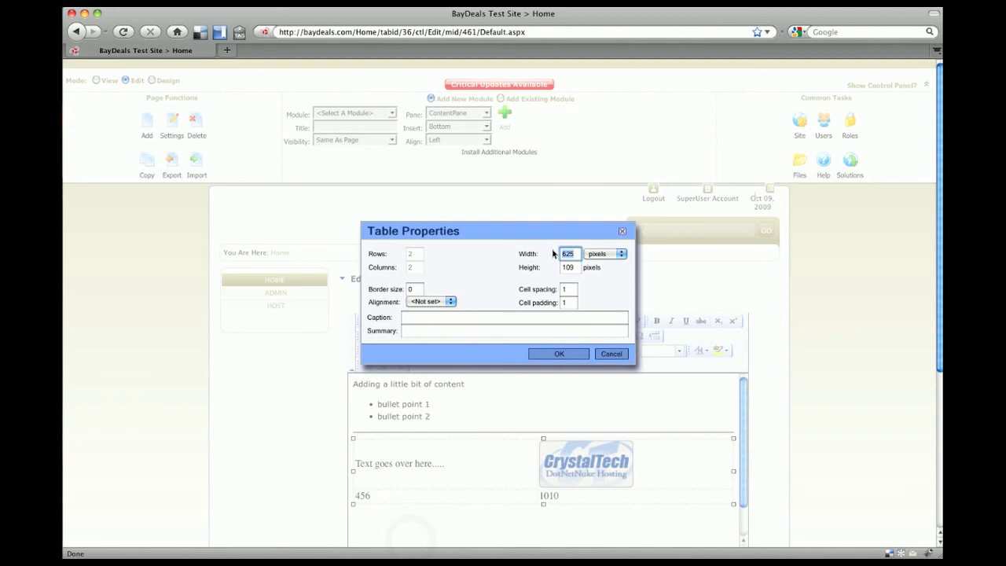
double_click(574, 253)
type("400")
left_click(578, 353)
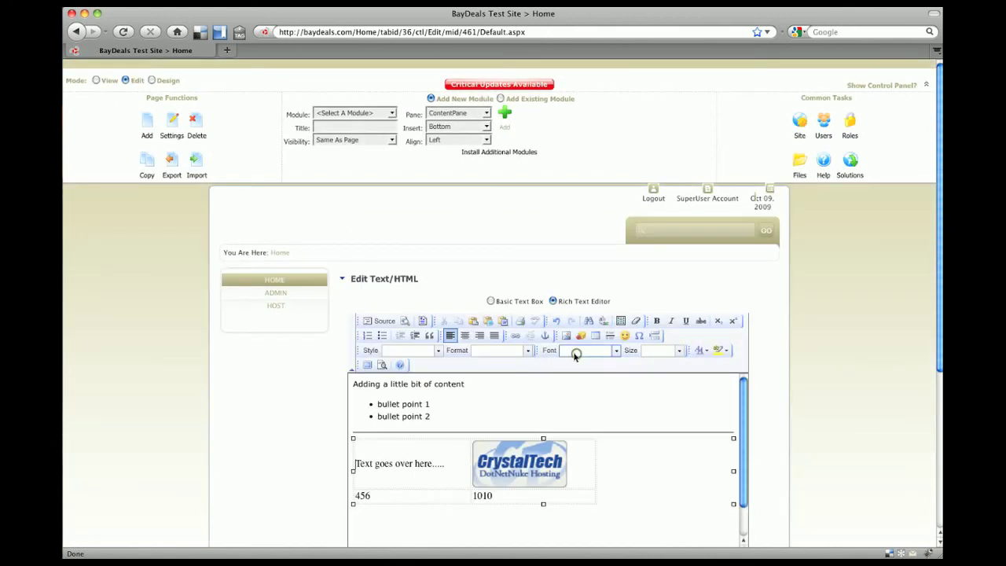
left_click(634, 481)
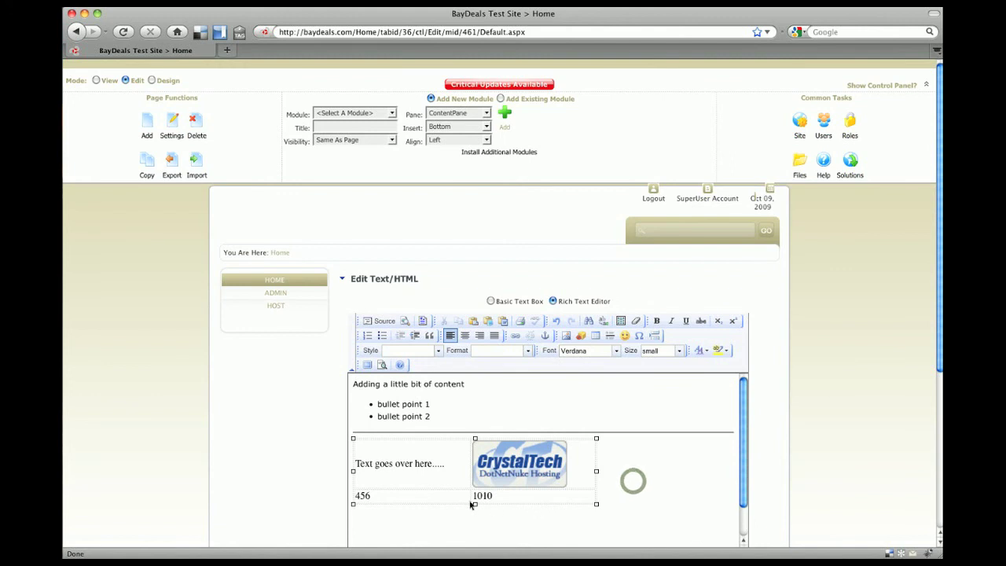
left_click(443, 496)
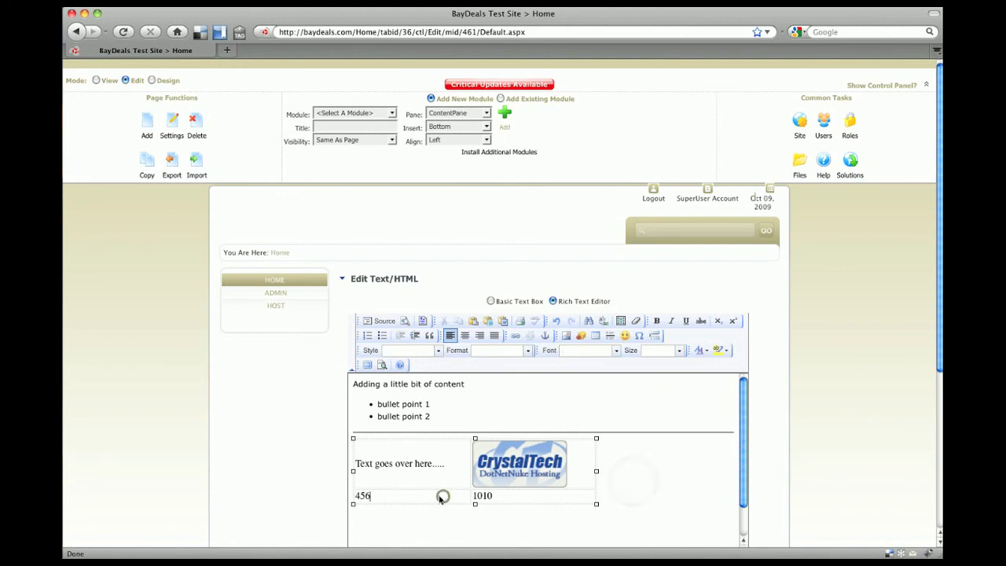
left_click(664, 470)
scroll(625, 440, "down", 1)
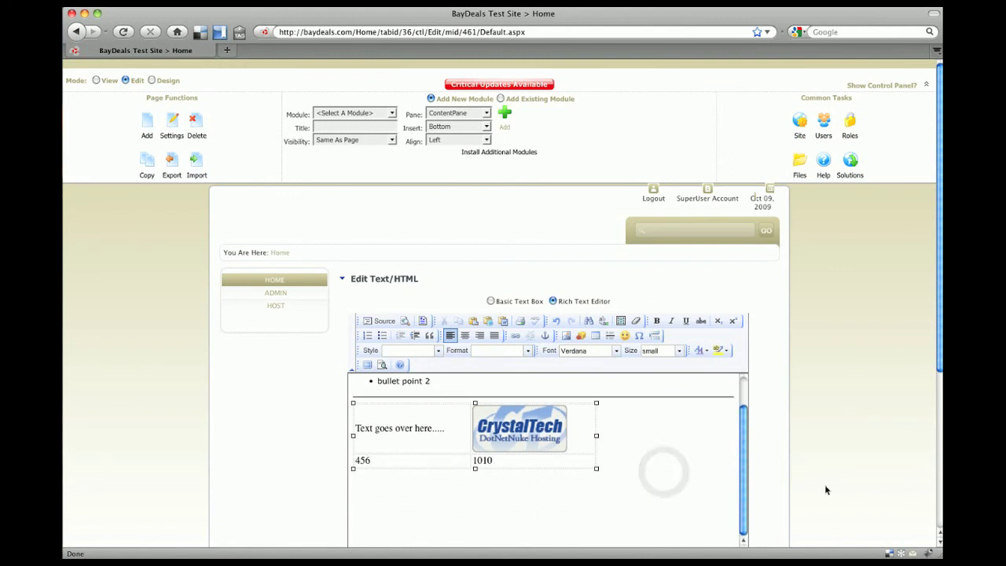
scroll(773, 485, "down", 5)
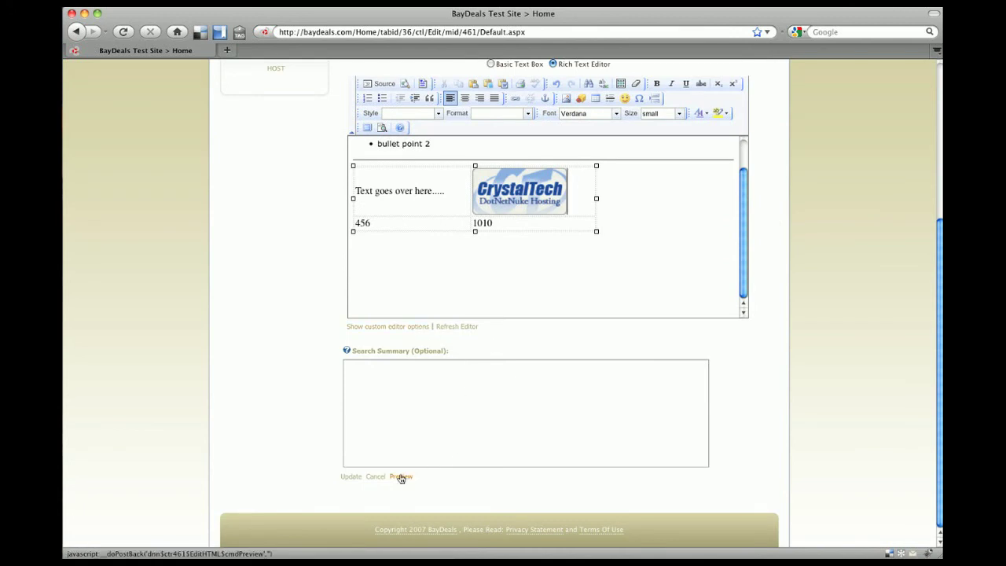
Preview the content and inspect the 'Text goes over here' cell beside the CrystalTech image, above 456 and 1010
left_click(395, 478)
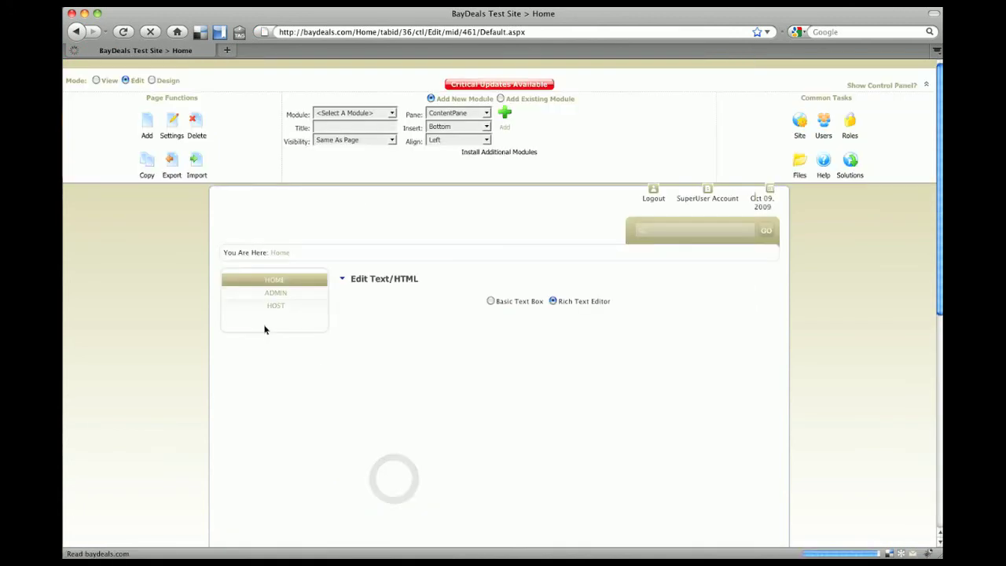
scroll(299, 333, "down", 7)
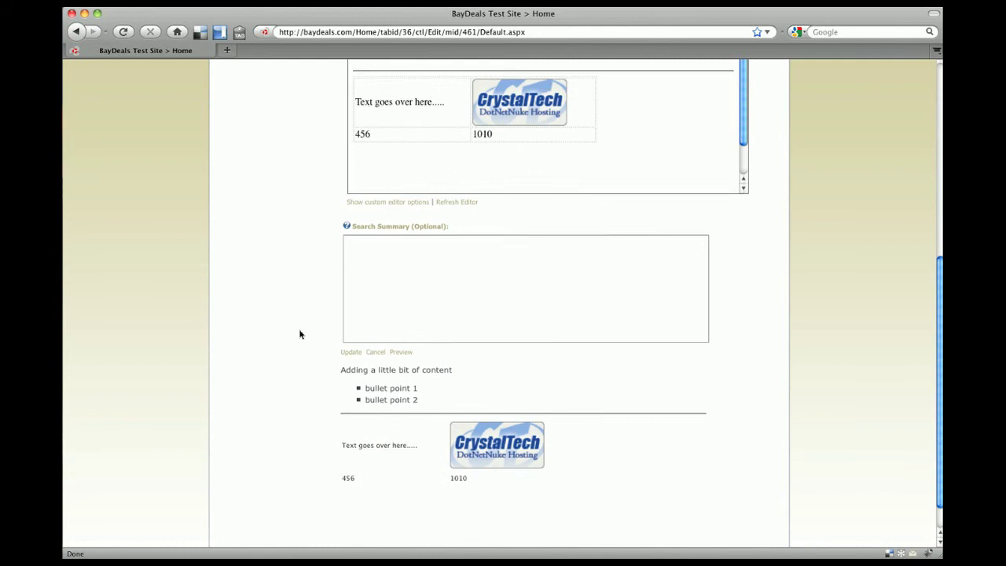
scroll(299, 334, "down", 1)
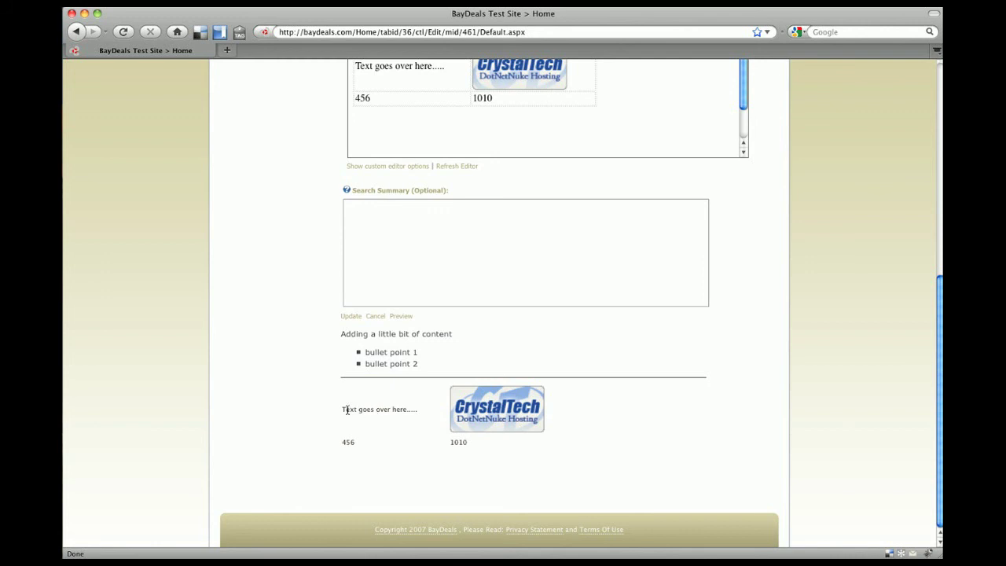
left_click_drag(340, 409, 427, 408)
scroll(416, 410, "up", 5)
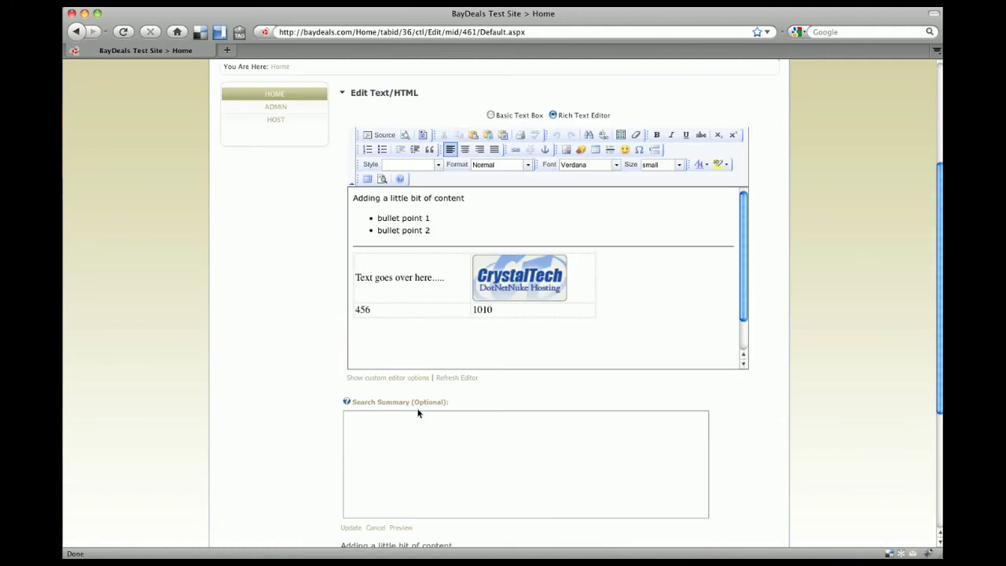
Give the 'Text goes over here' cell Left horizontal and Top vertical alignment via Cell Properties
left_click(451, 281)
right_click(451, 281)
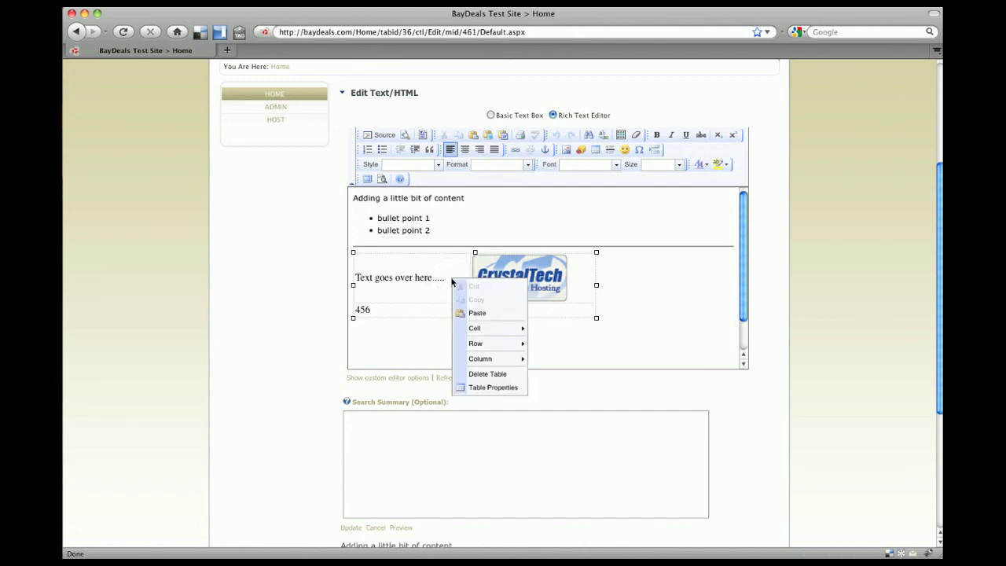
mouse_move(478, 331)
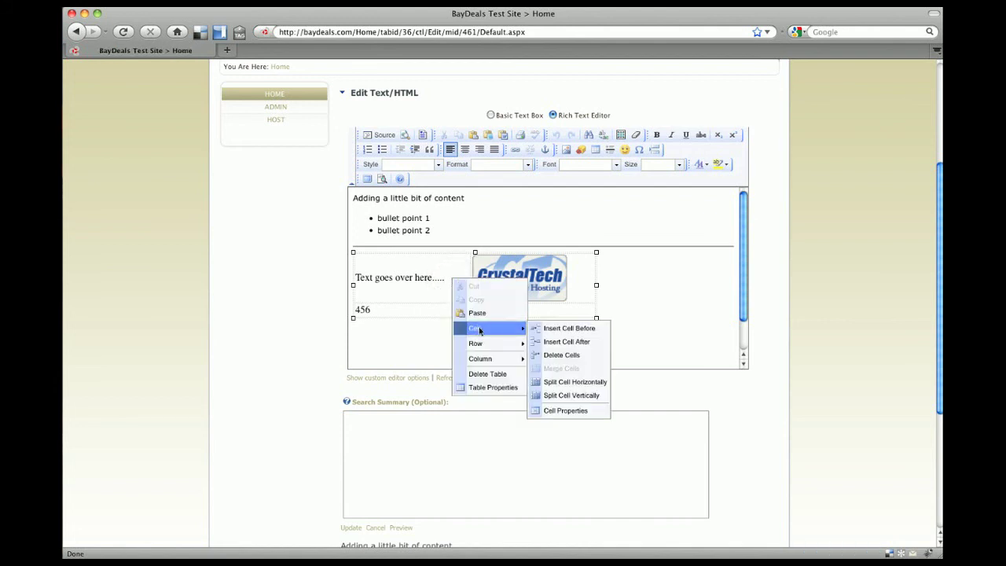
left_click(565, 410)
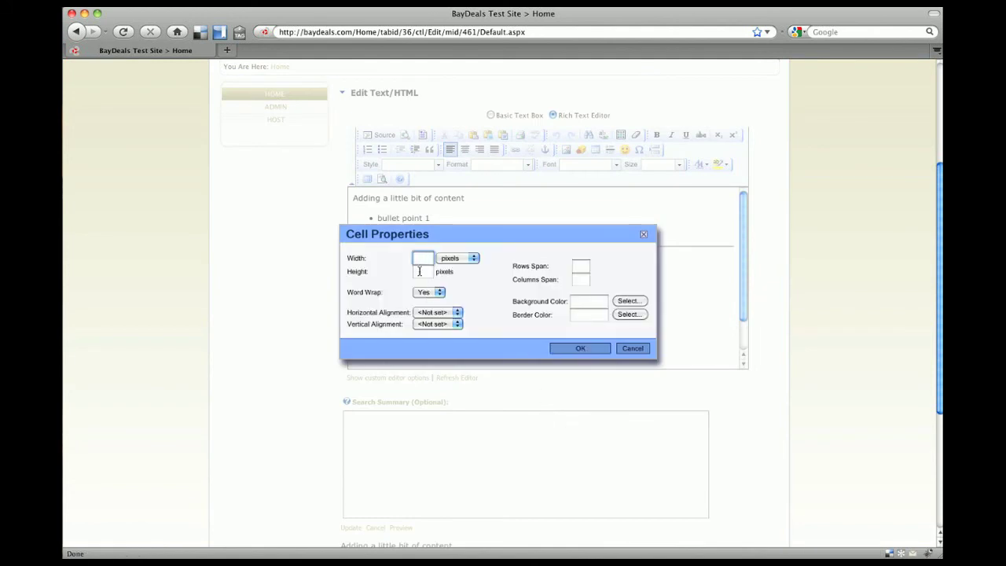
left_click(453, 313)
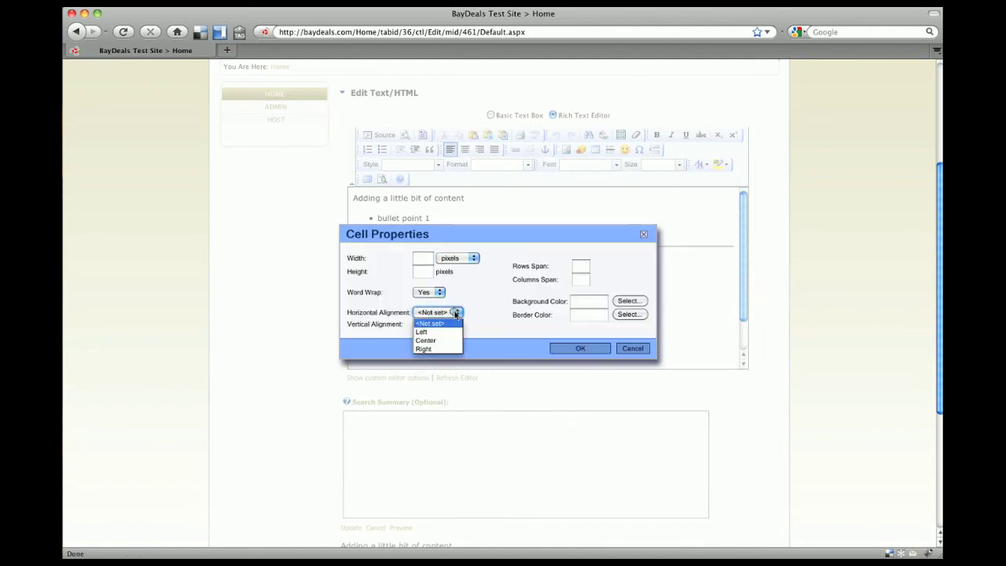
left_click(449, 331)
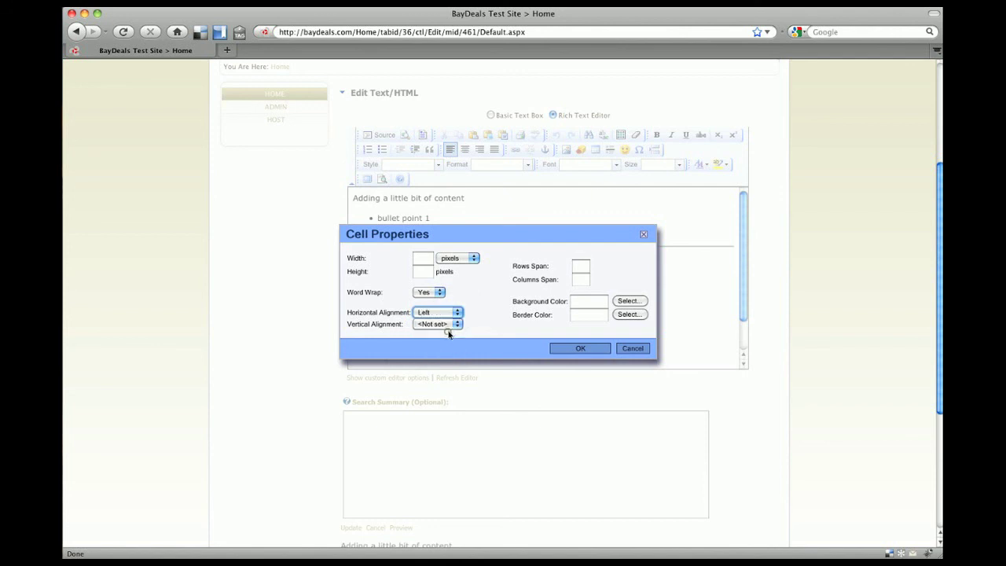
left_click(452, 324)
left_click(449, 344)
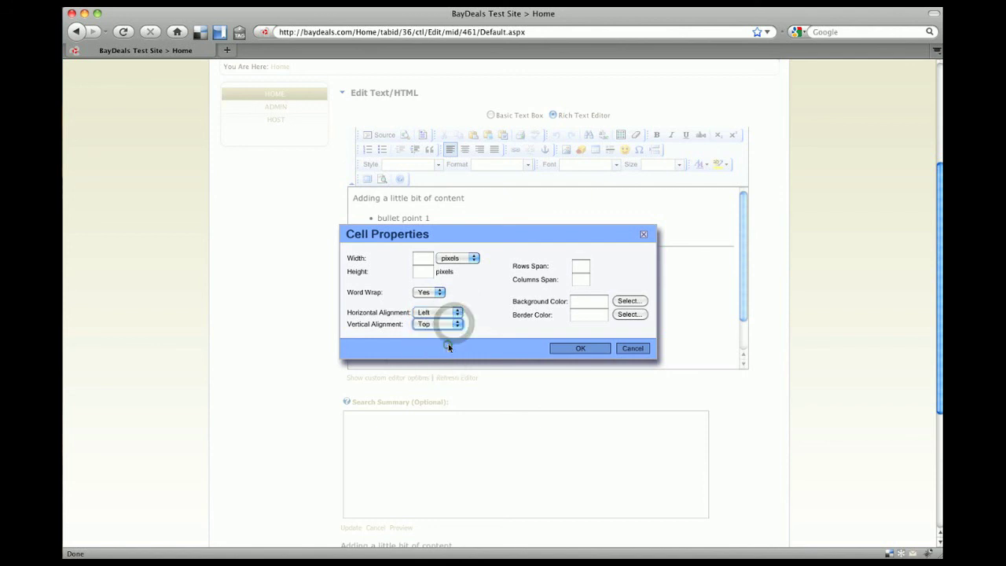
left_click(575, 348)
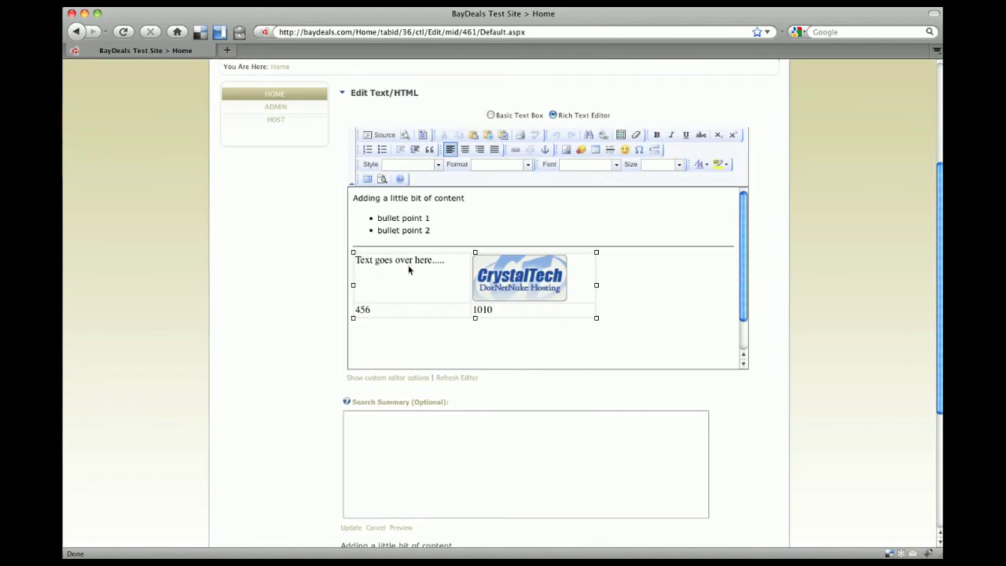
Refresh the preview and confirm the text now sits at the top of its cell beside the image
scroll(464, 404, "down", 3)
left_click(398, 408)
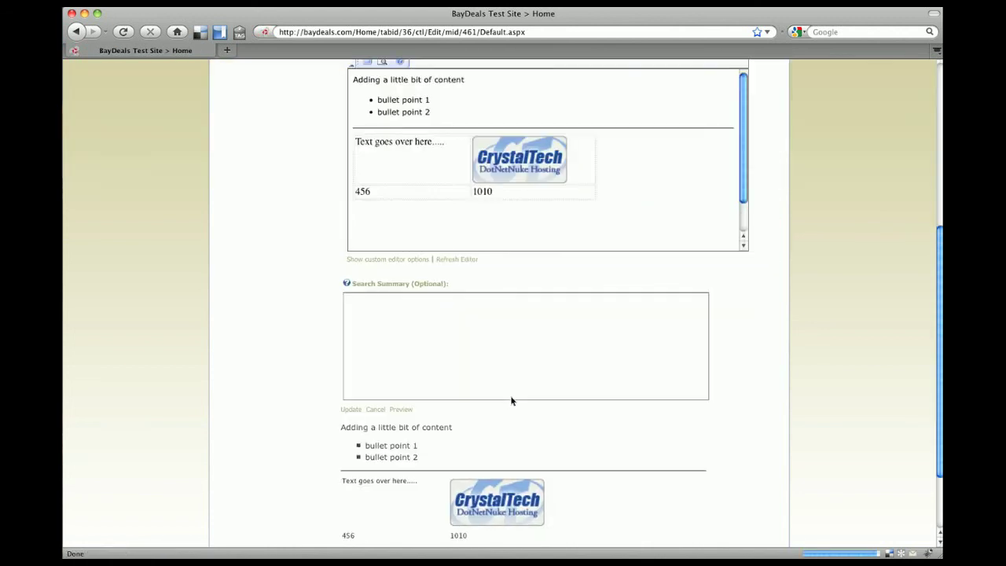
scroll(512, 401, "down", 3)
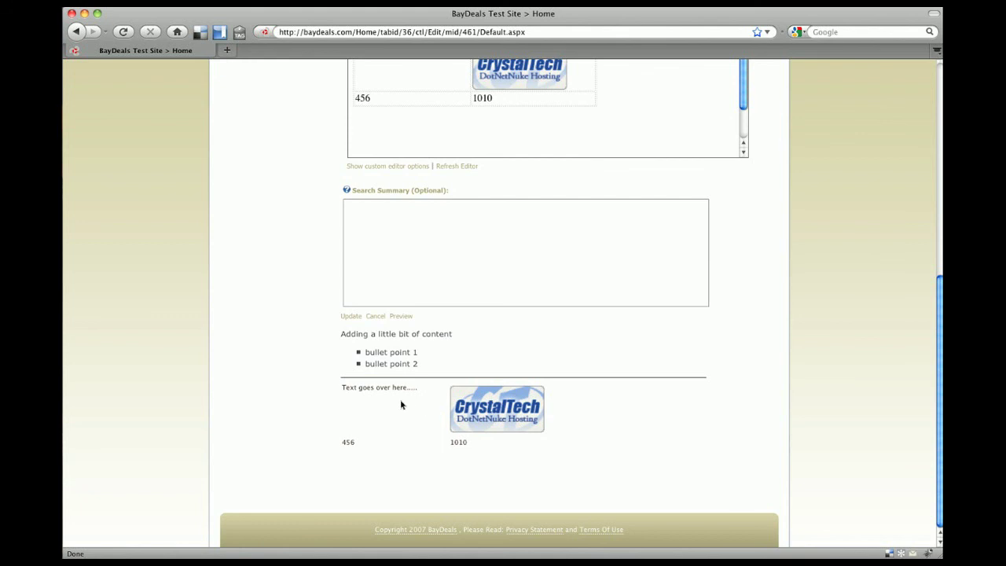
scroll(406, 404, "up", 3)
scroll(406, 404, "up", 5)
scroll(409, 334, "up", 1)
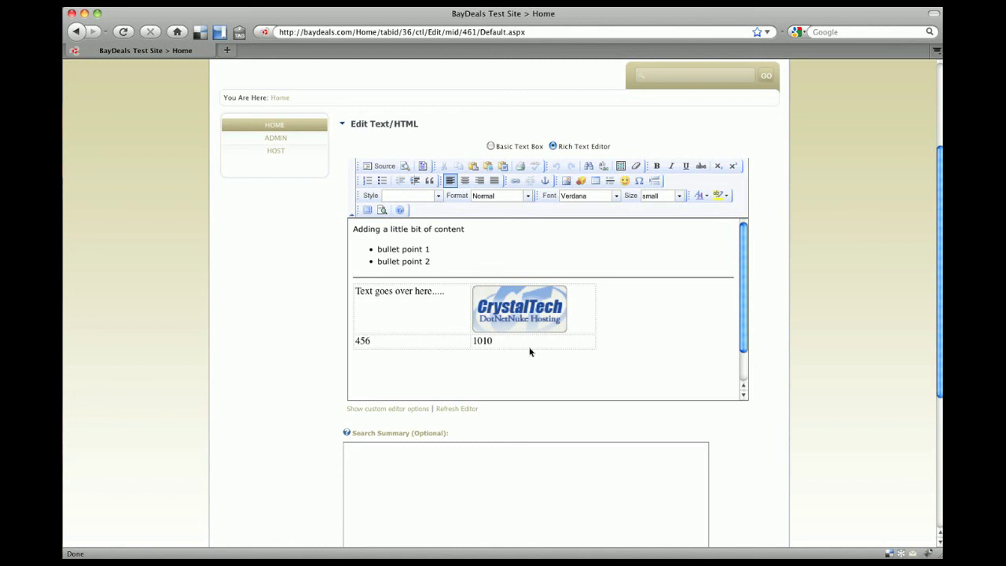
Inspect the HTML source to locate the second-row cells holding 456 and 1010
left_click(380, 166)
scroll(505, 301, "down", 3)
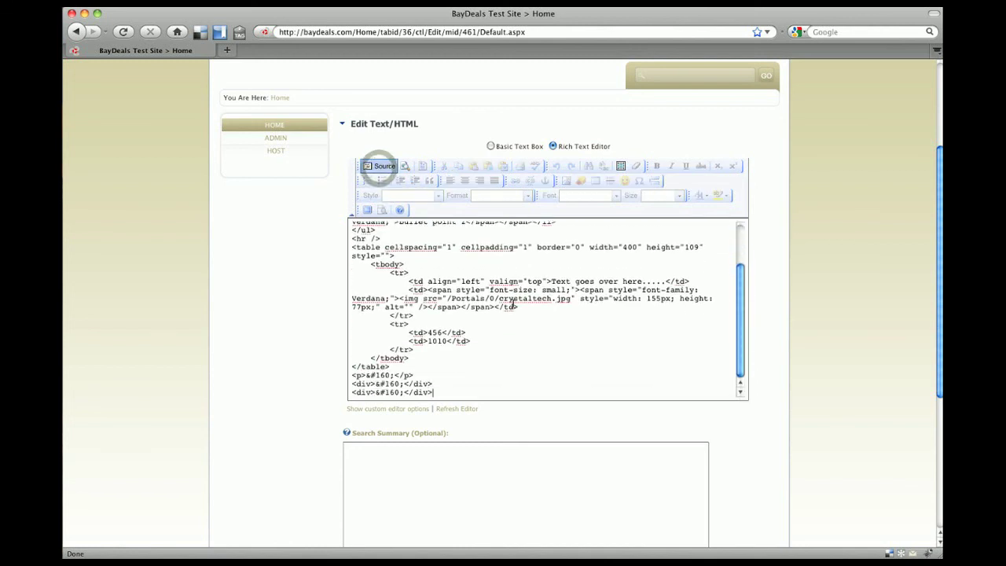
scroll(449, 311, "up", 3)
scroll(449, 311, "down", 3)
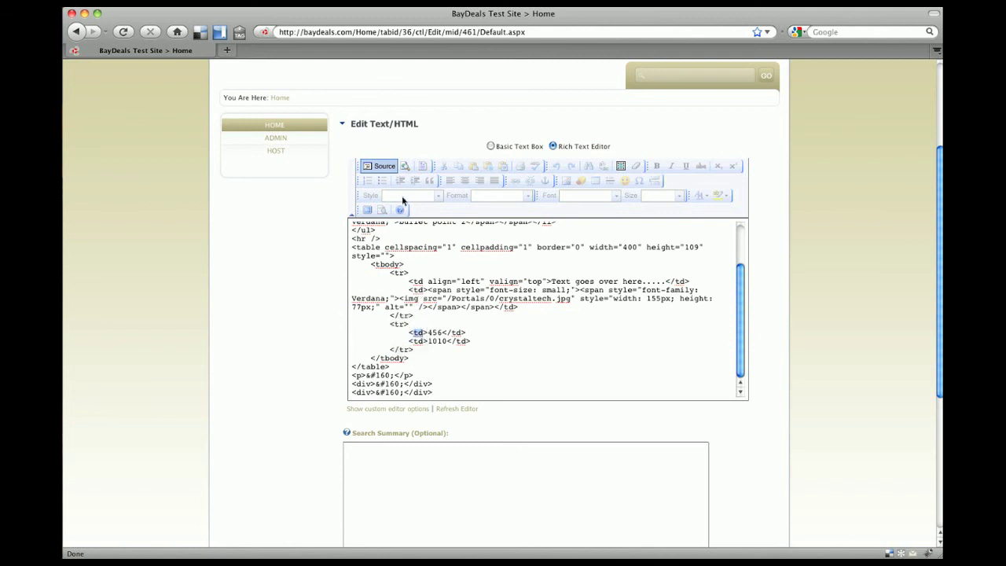
left_click(383, 166)
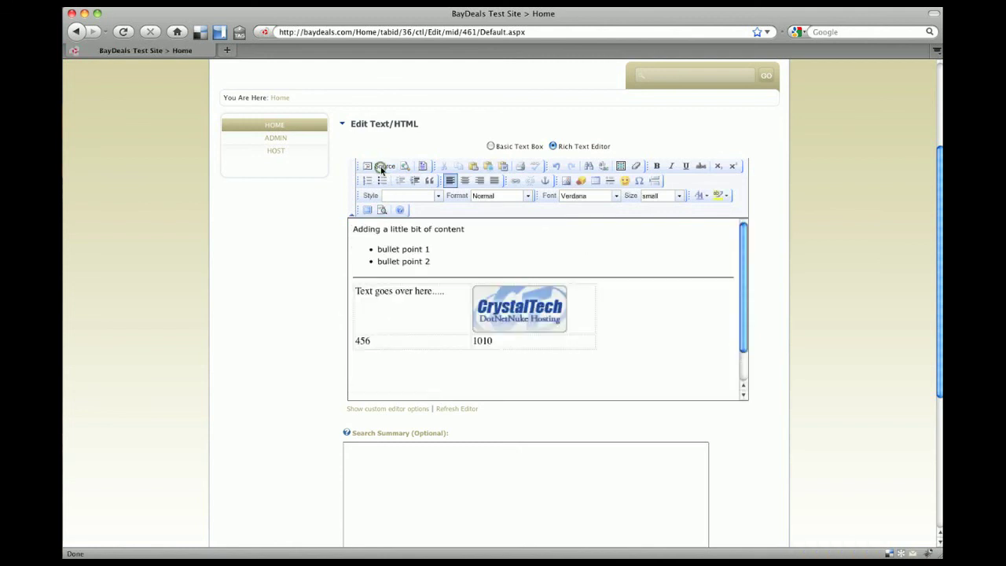
left_click(449, 341)
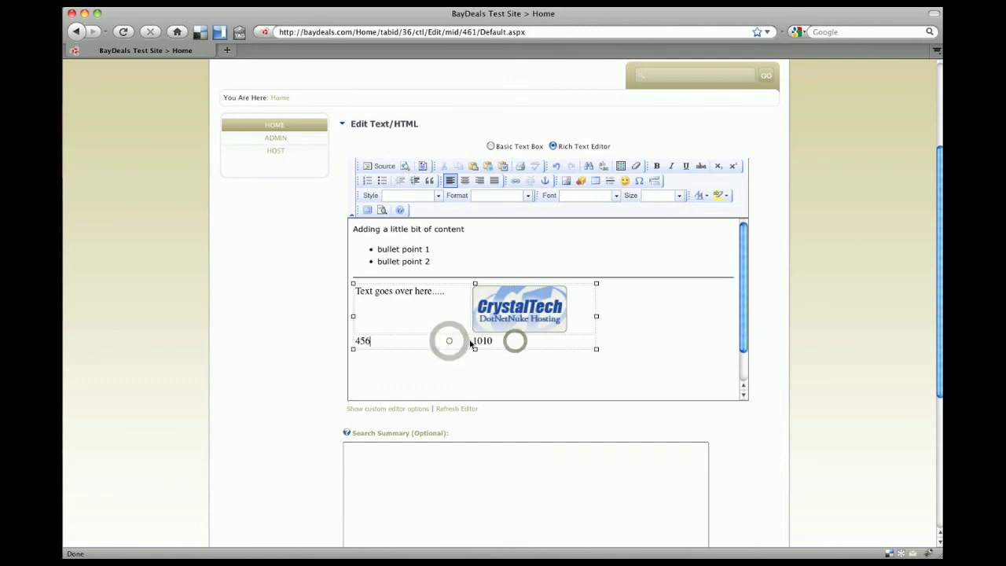
left_click(526, 342)
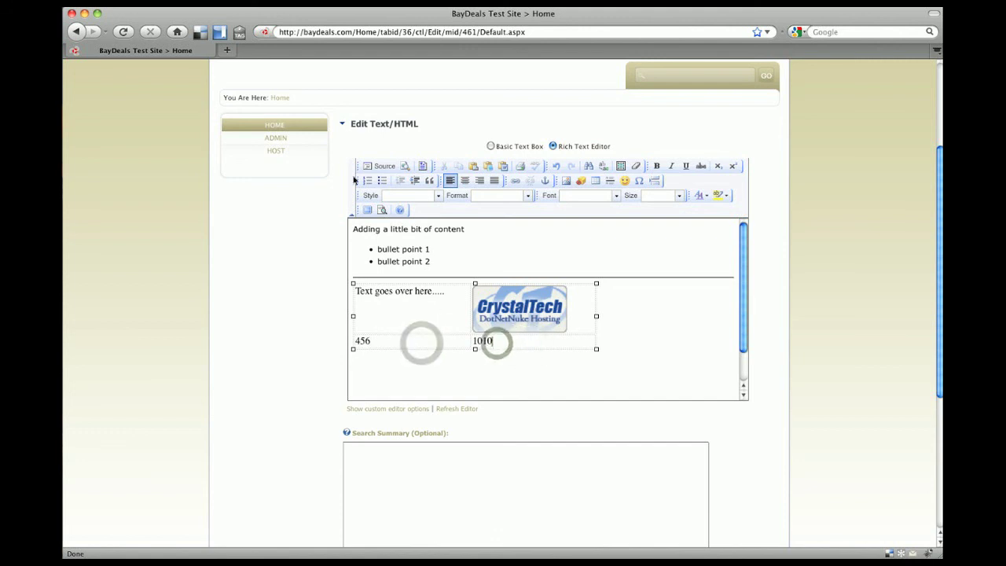
left_click(380, 166)
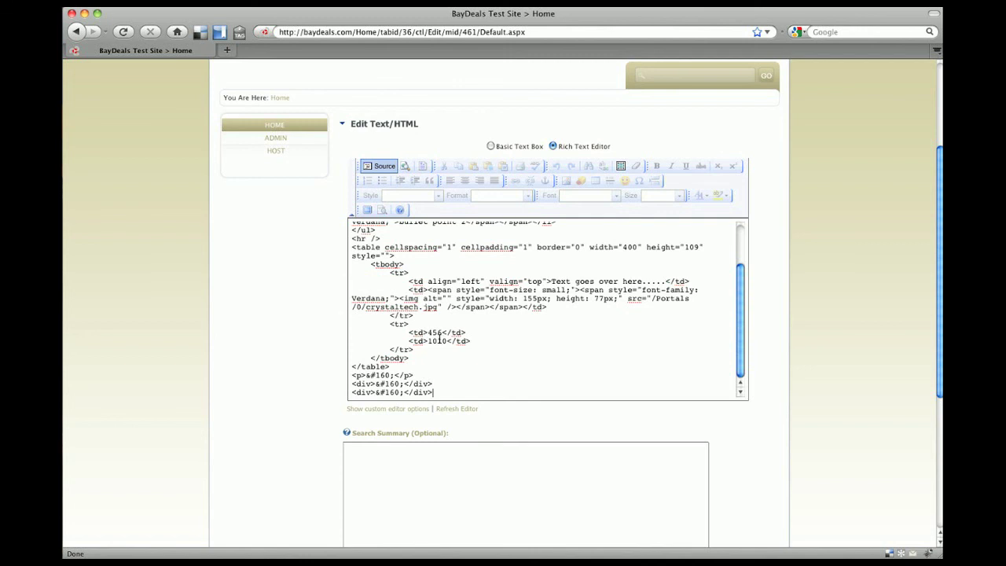
Select the second row's <tr> markup with 456 and 1010 in the source and delete it
double_click(443, 341)
left_click(395, 349)
left_click(398, 323)
left_click(402, 349)
left_click_drag(416, 350, 349, 328)
key("Delete")
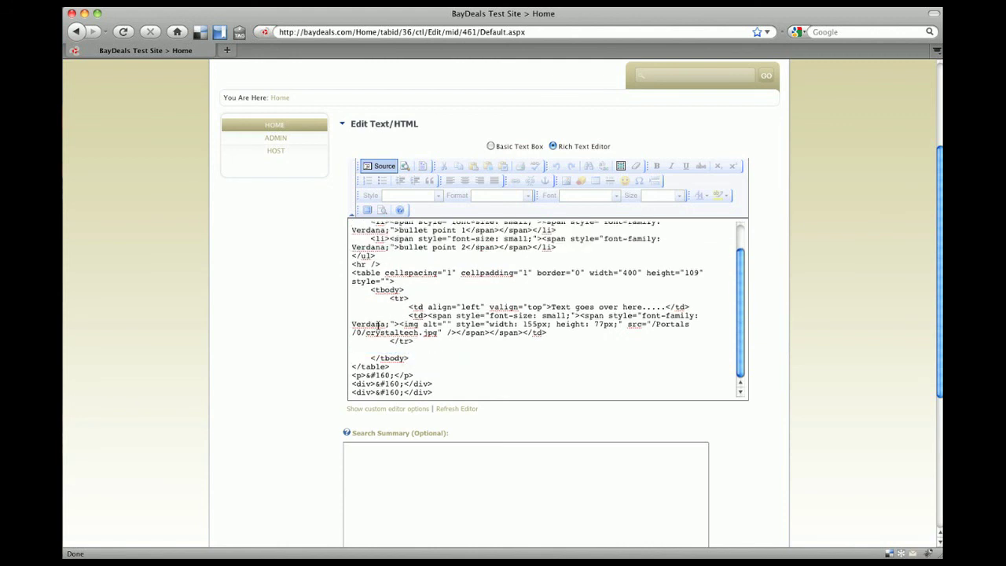
Return to rich-text view, save the content with Update, and switch the page to View mode
left_click(376, 166)
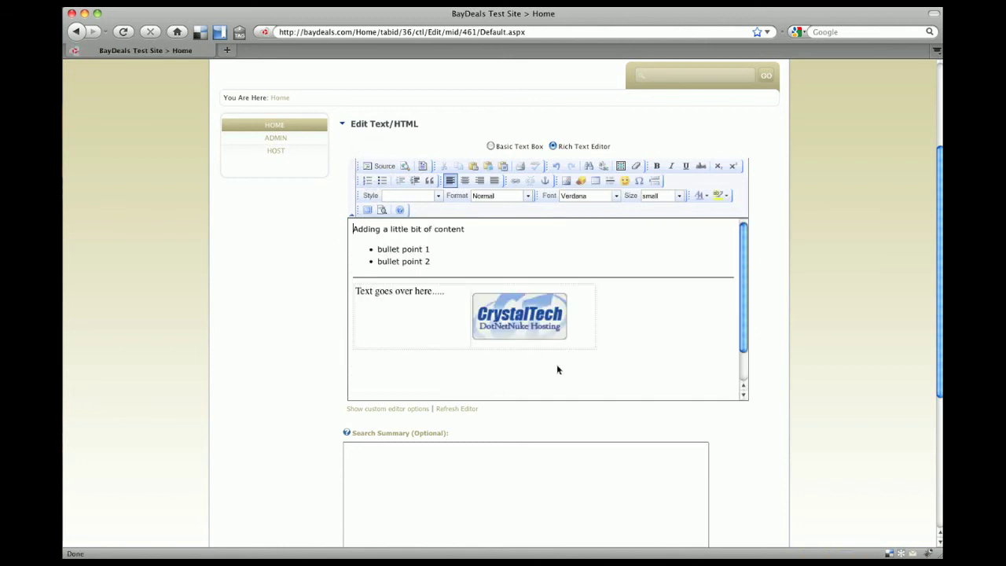
scroll(551, 366, "down", 1)
scroll(550, 366, "up", 1)
scroll(754, 408, "down", 5)
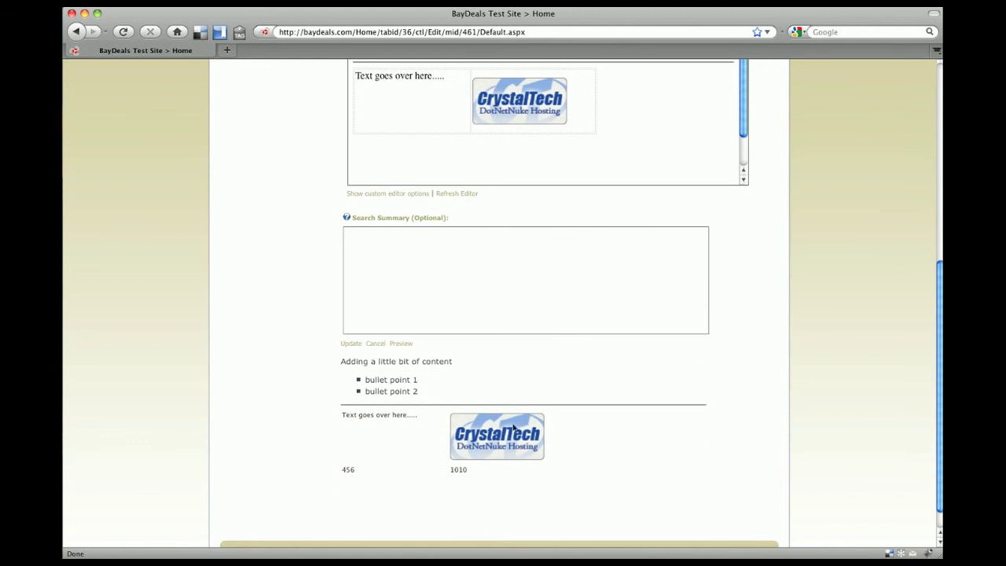
left_click(350, 344)
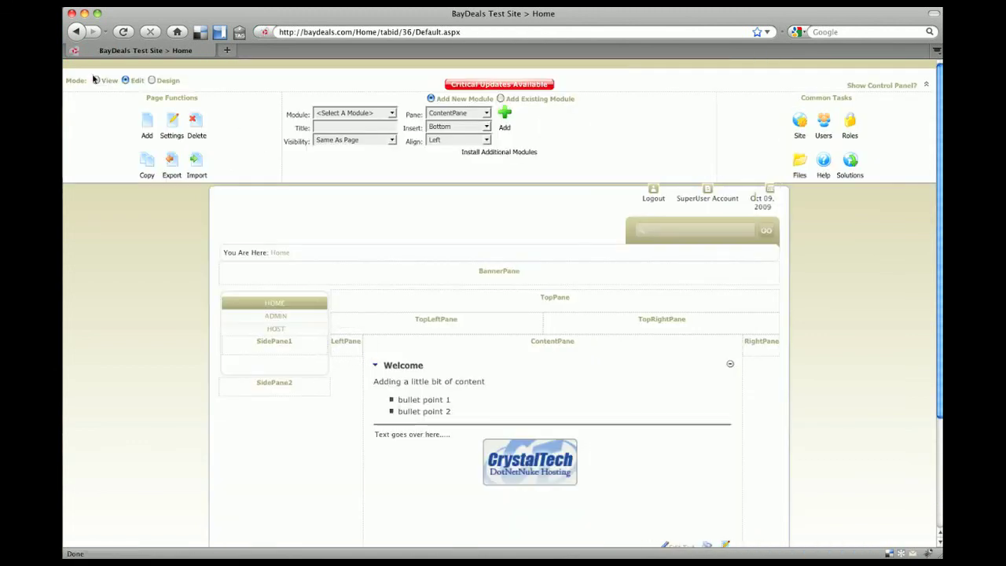
left_click(96, 81)
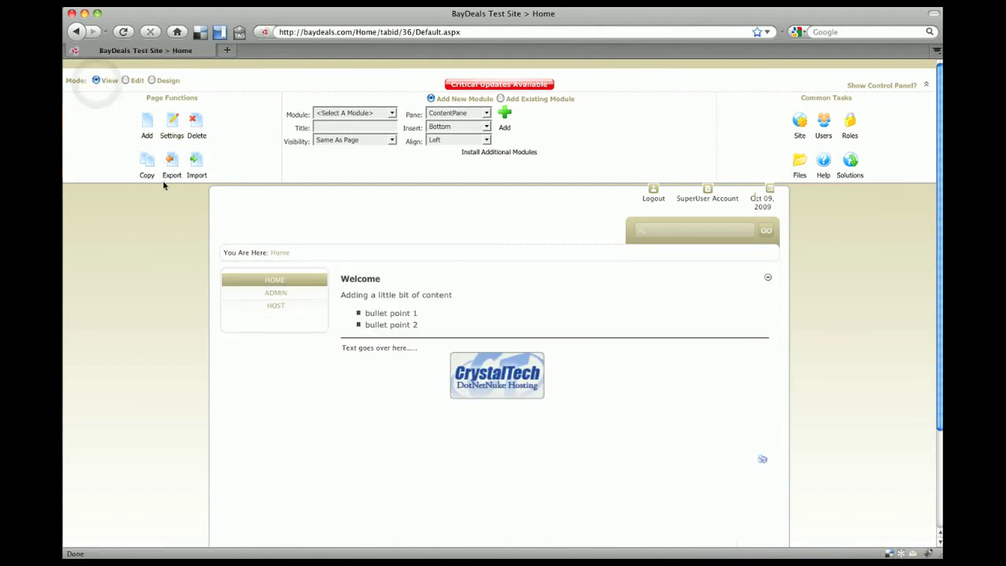